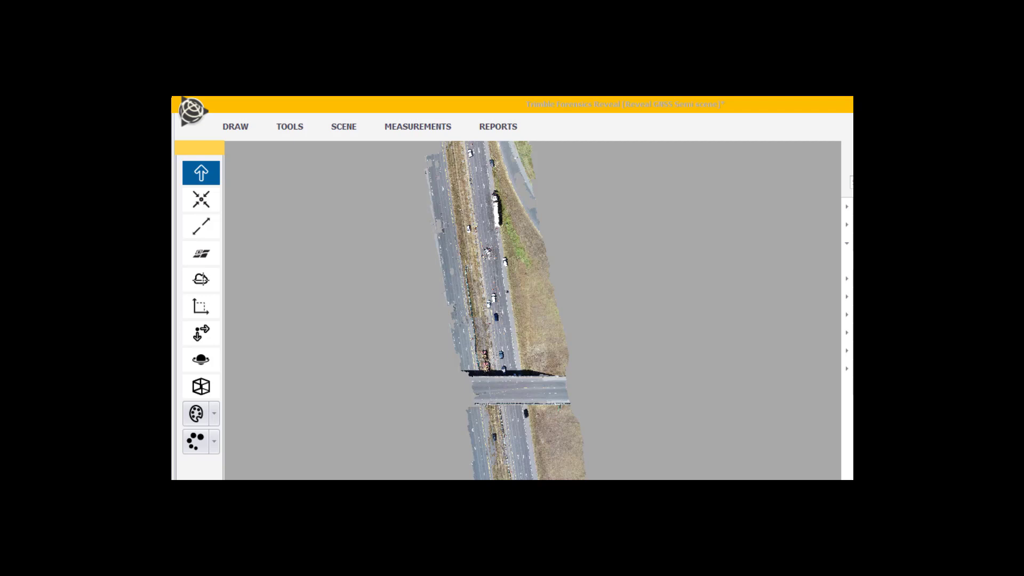
drag(607, 341, 609, 343)
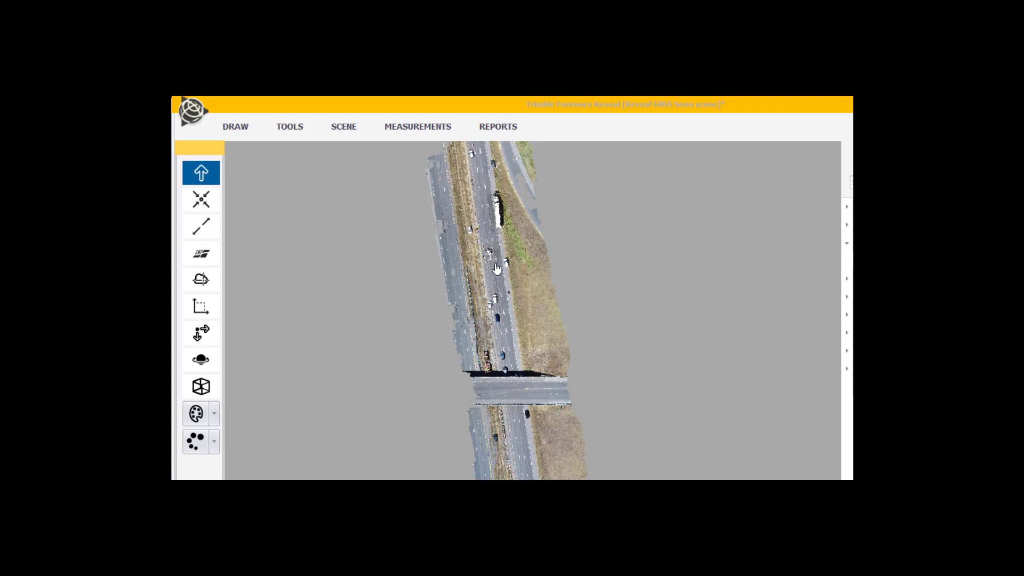
drag(497, 277, 578, 386)
scroll(511, 368, up, 5)
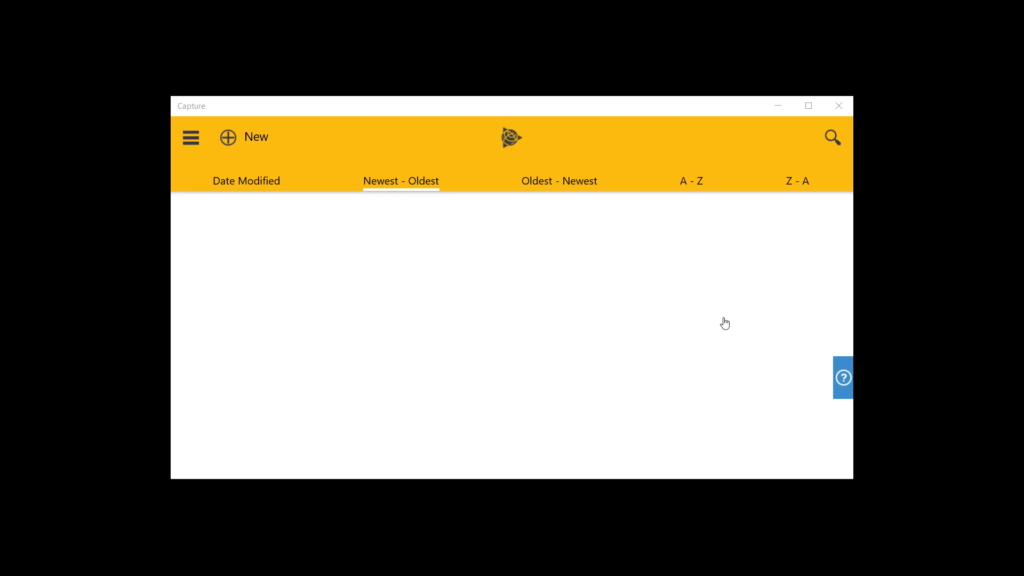
Step: Create a new scene named GNSSDemo with the Crash point code library and the GNSS input method using the Demo Rover configuration
click(230, 143)
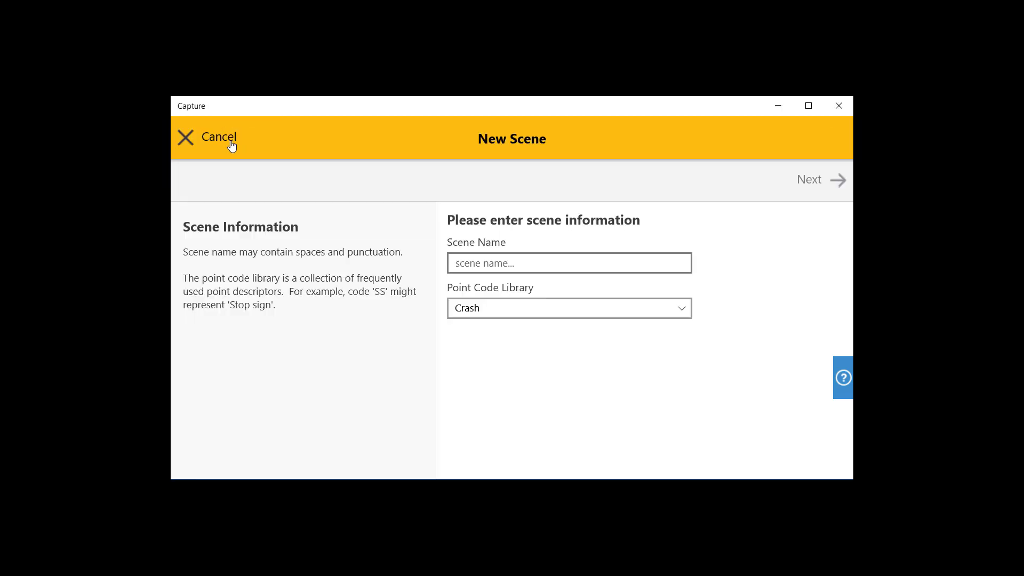
click(480, 263)
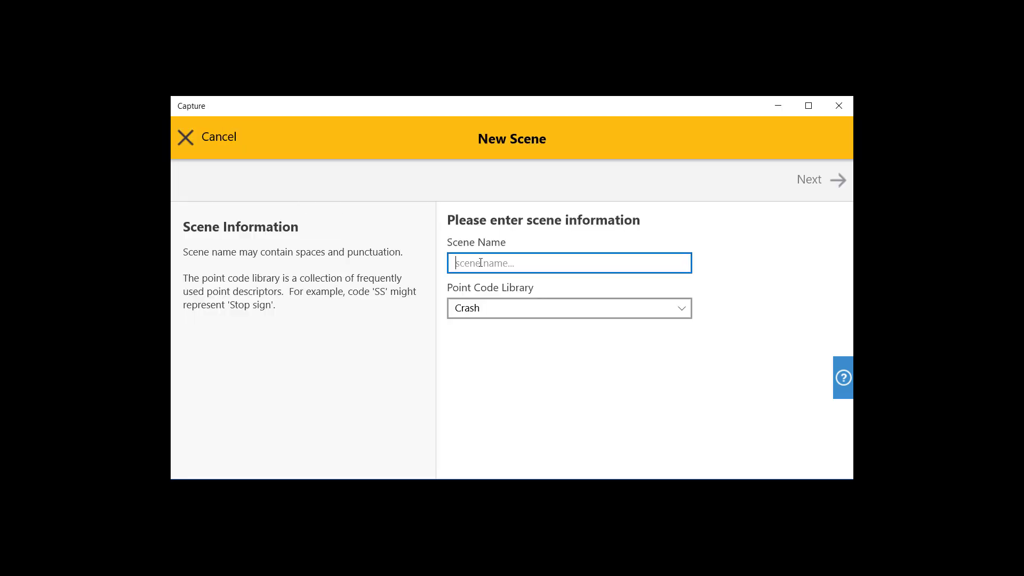
text(GNSSDemo)
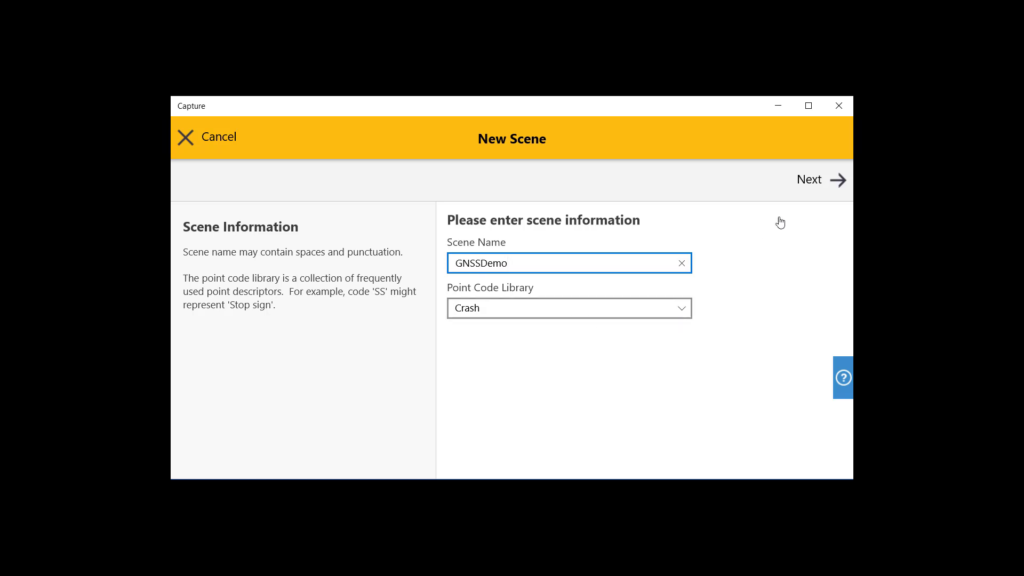
click(822, 188)
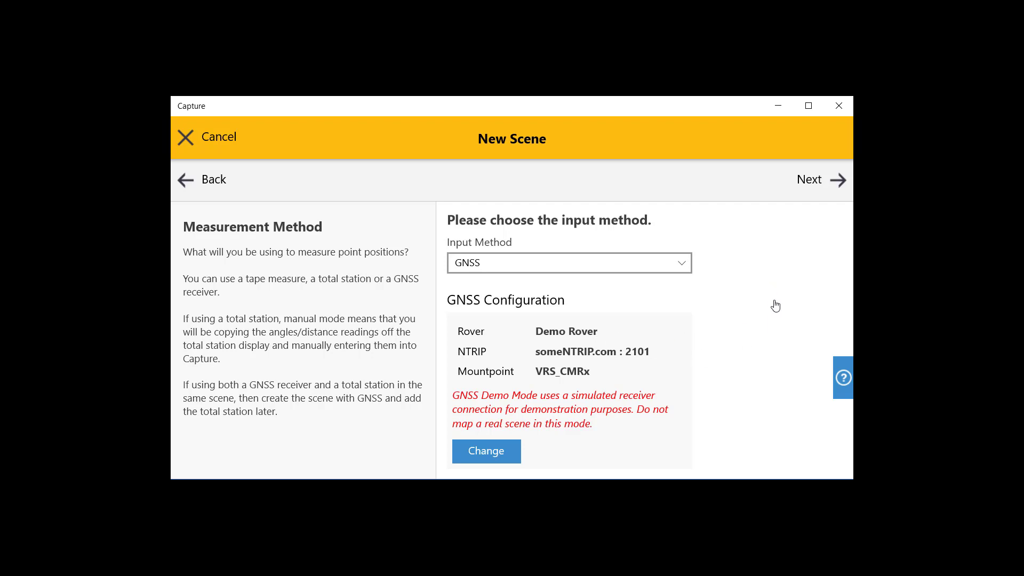
click(811, 181)
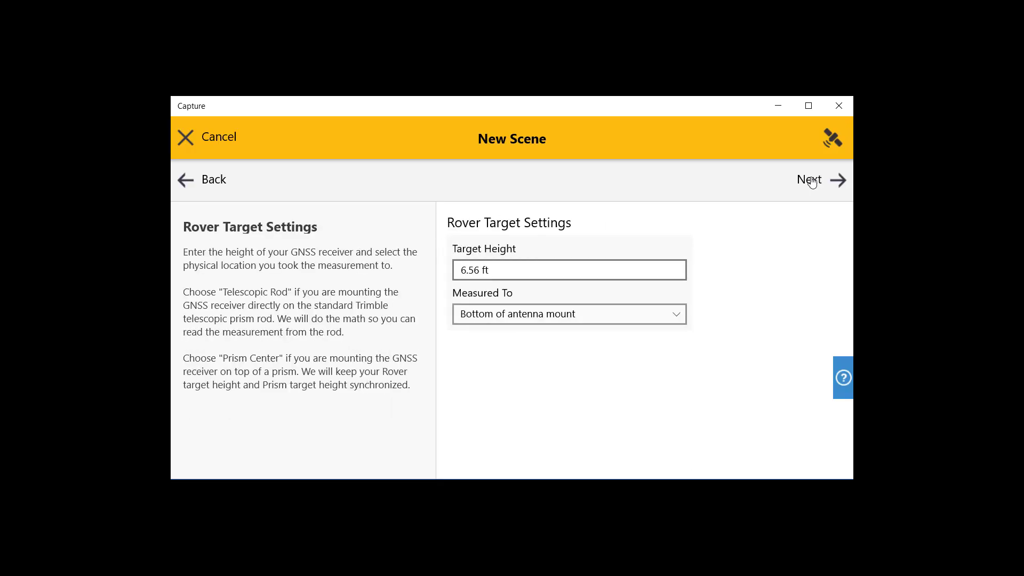
Step: Set the rover target height to 2 m, measured to the bottom of antenna mount, and accept the target settings
click(521, 267)
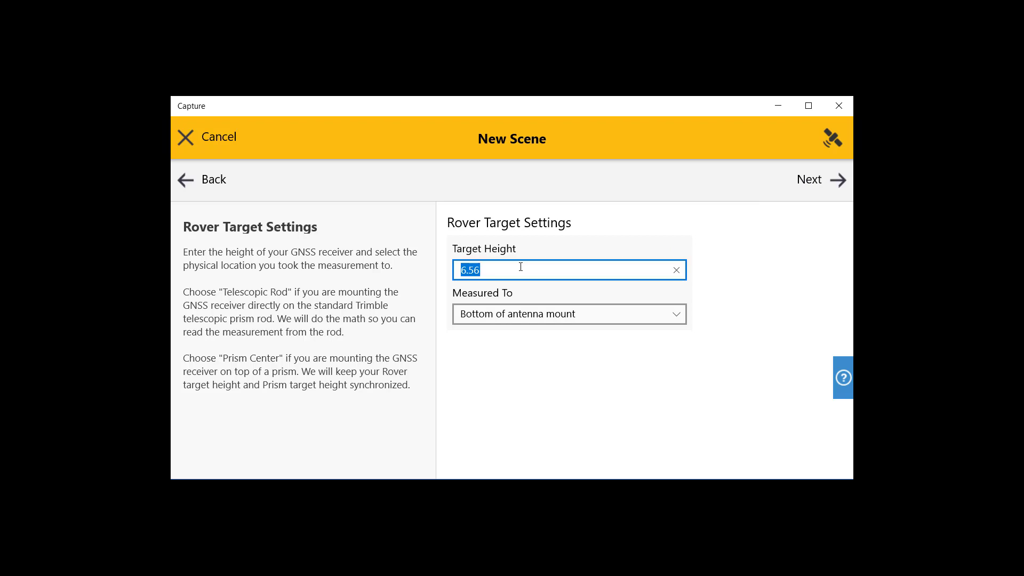
text(2 m)
key(Tab)
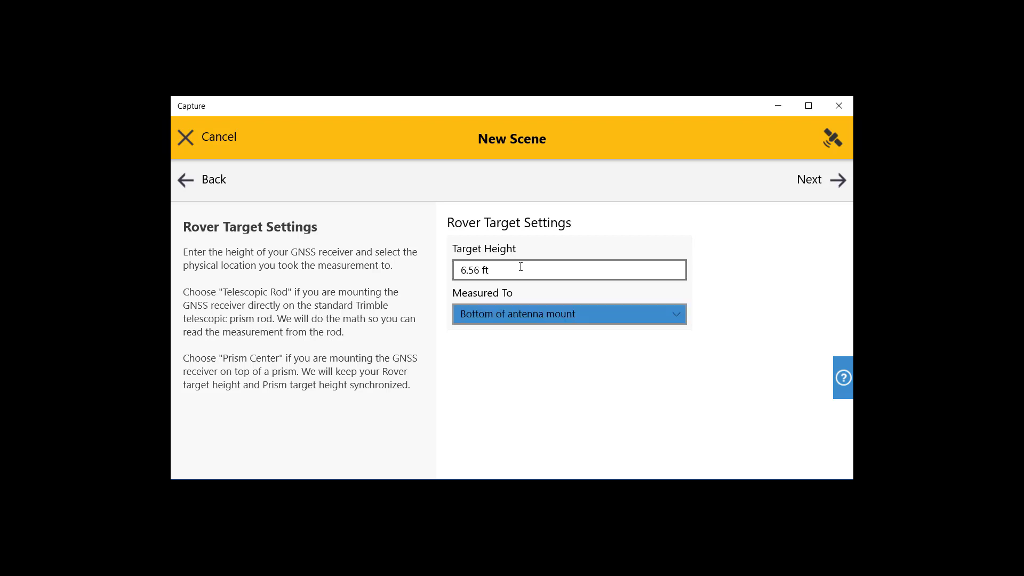
click(821, 190)
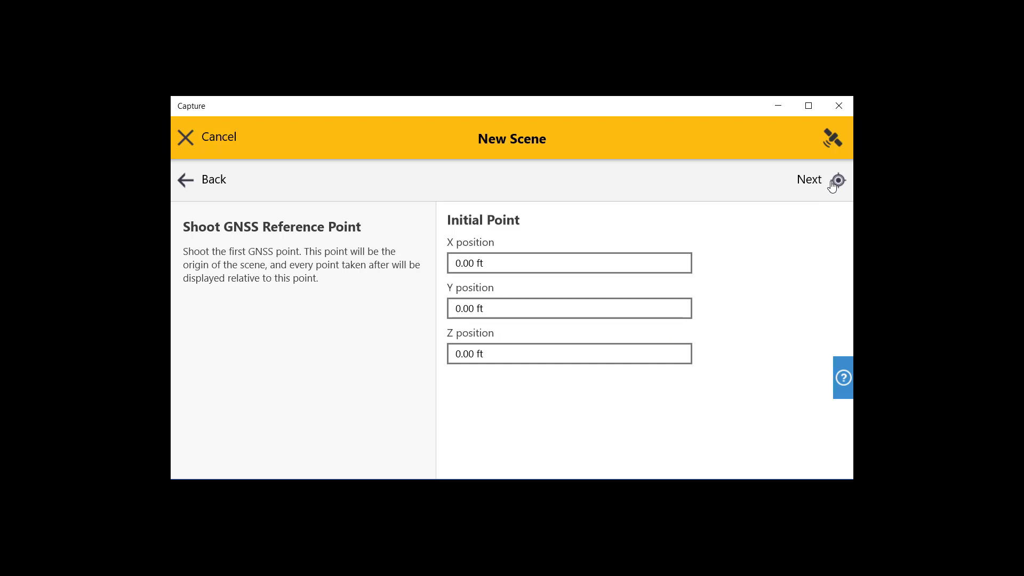
Step: Shoot the GNSS reference point at 0.00 ft in X, Y and Z plus both GNSS control points, and complete the scene setup
click(832, 185)
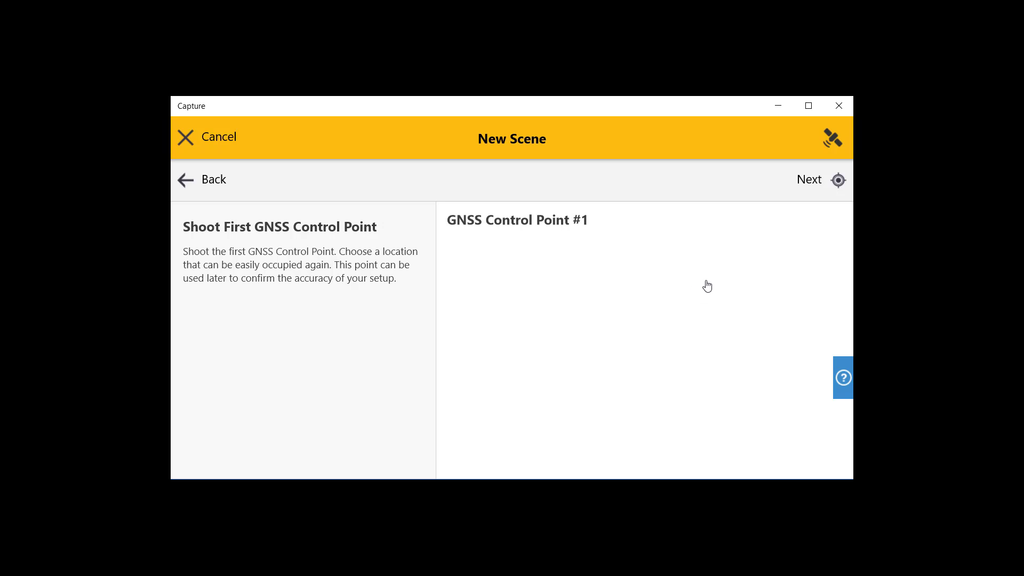
click(835, 183)
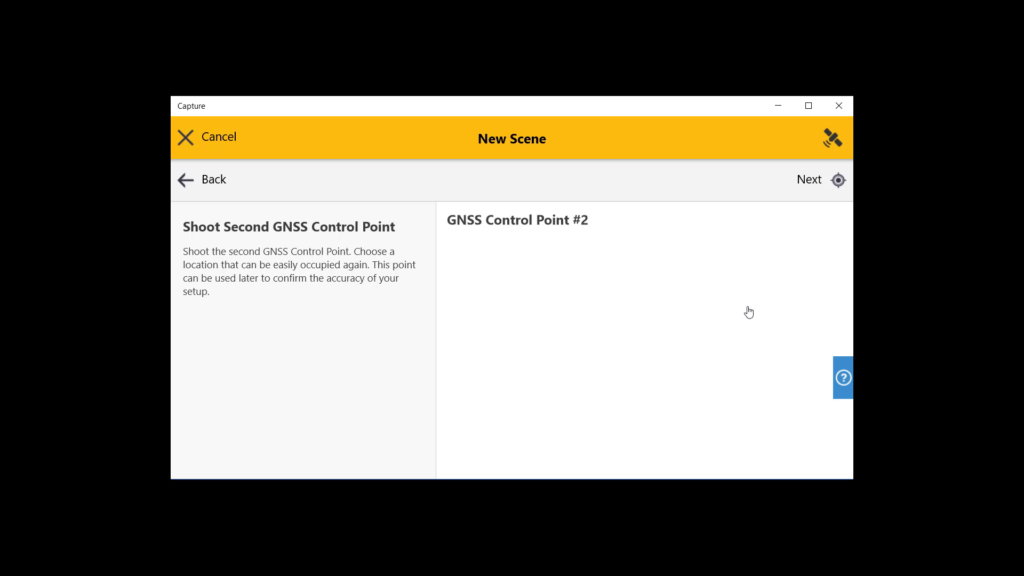
click(827, 180)
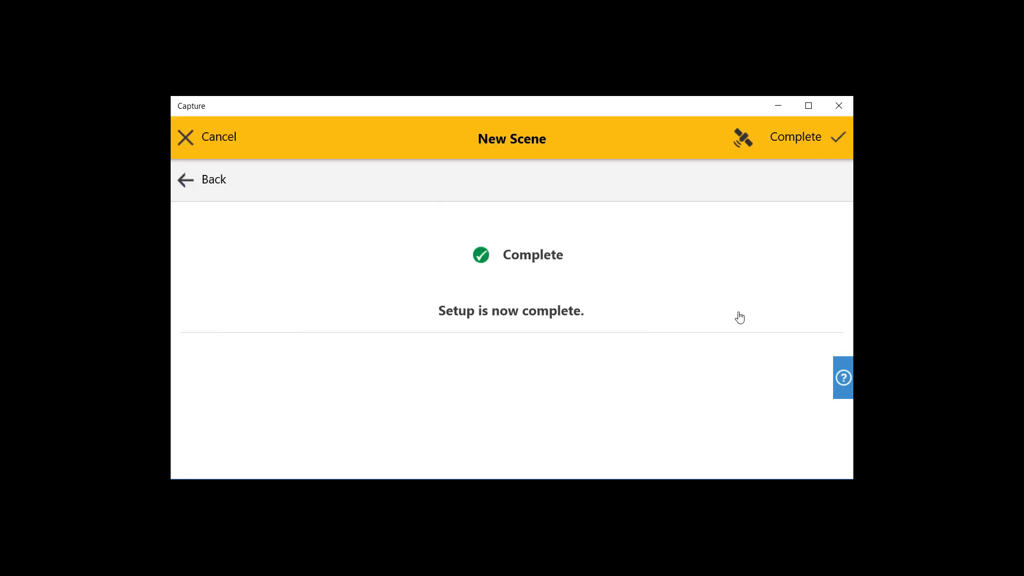
click(822, 149)
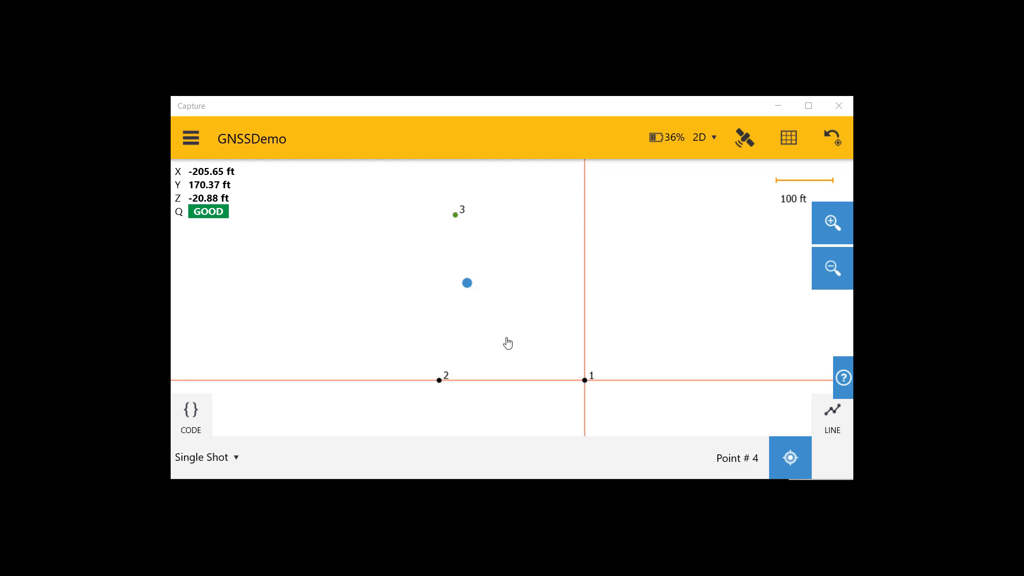
Step: Start a Check by Tape Measure and shoot its first point at a tape distance of 0.1 ft
click(190, 141)
click(190, 140)
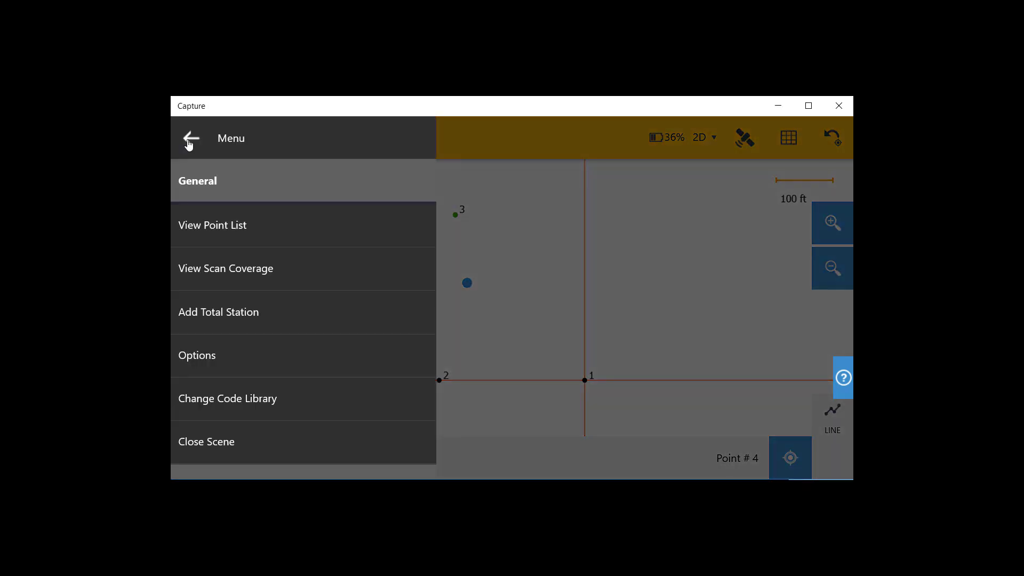
scroll(258, 329, down, 6)
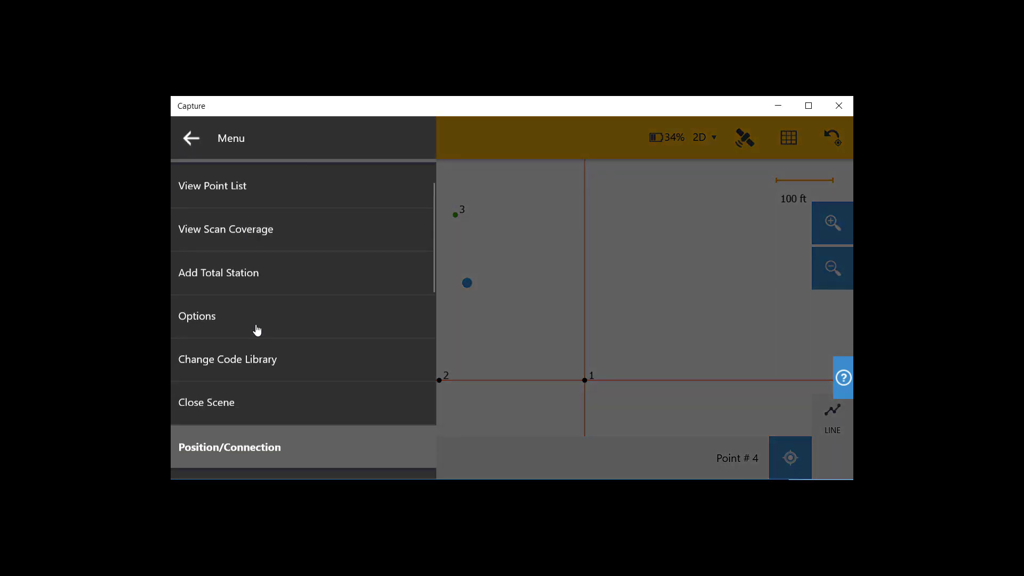
scroll(257, 336, down, 1)
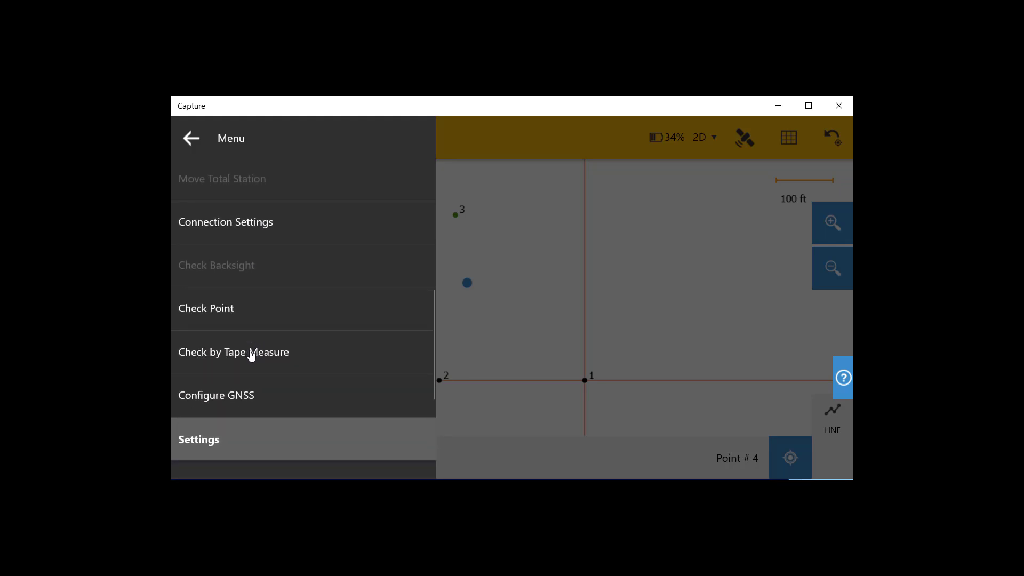
click(251, 353)
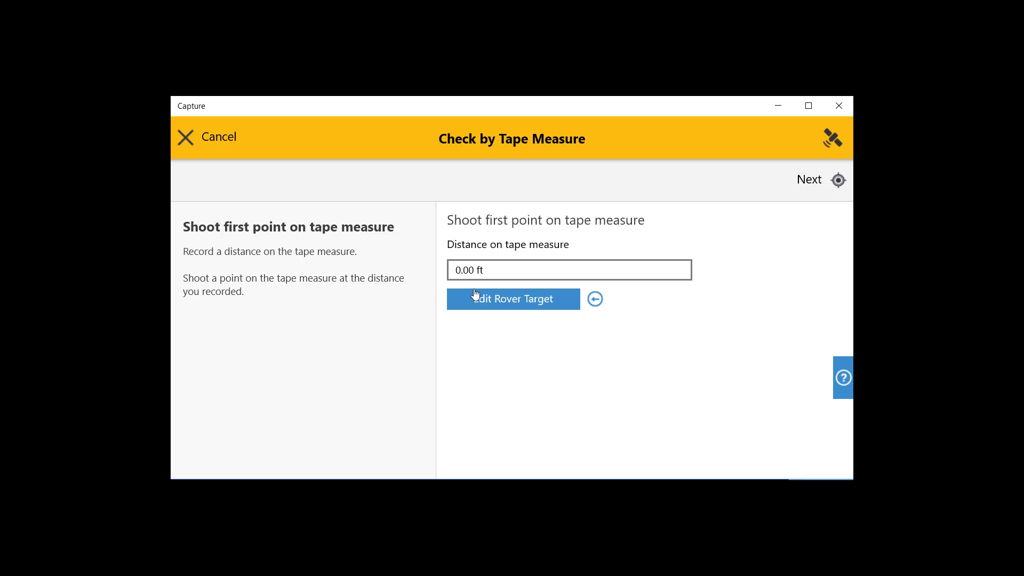
click(492, 269)
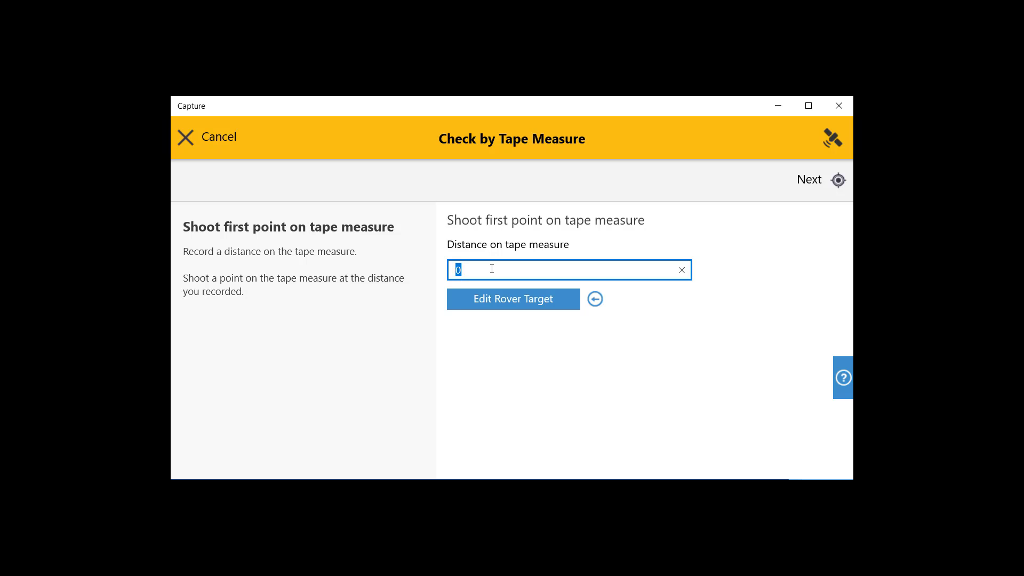
text(.1)
click(809, 181)
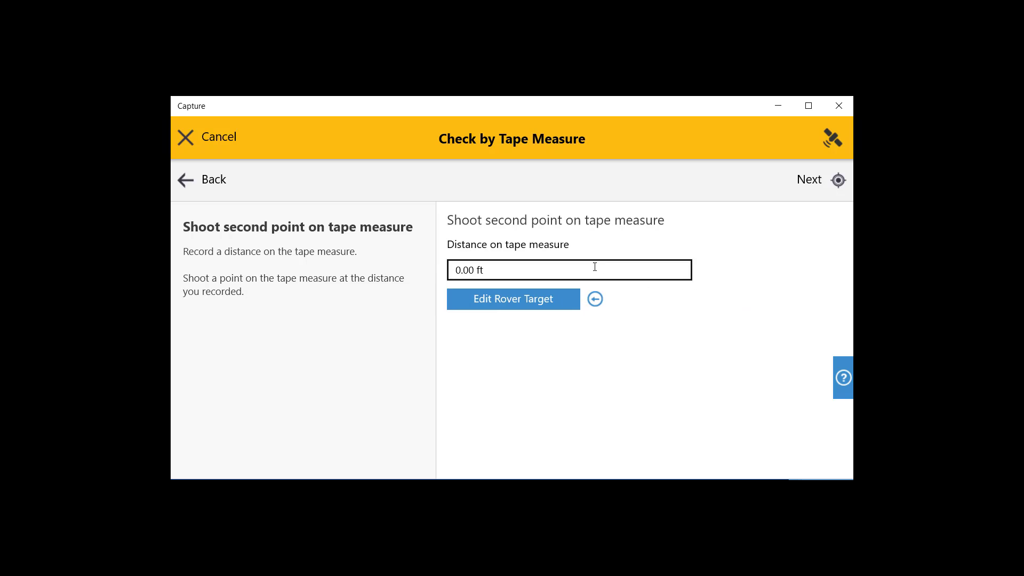
Step: Shoot the second tape measure point at a distance of 100.1 ft and complete the check
click(512, 268)
text(100.1)
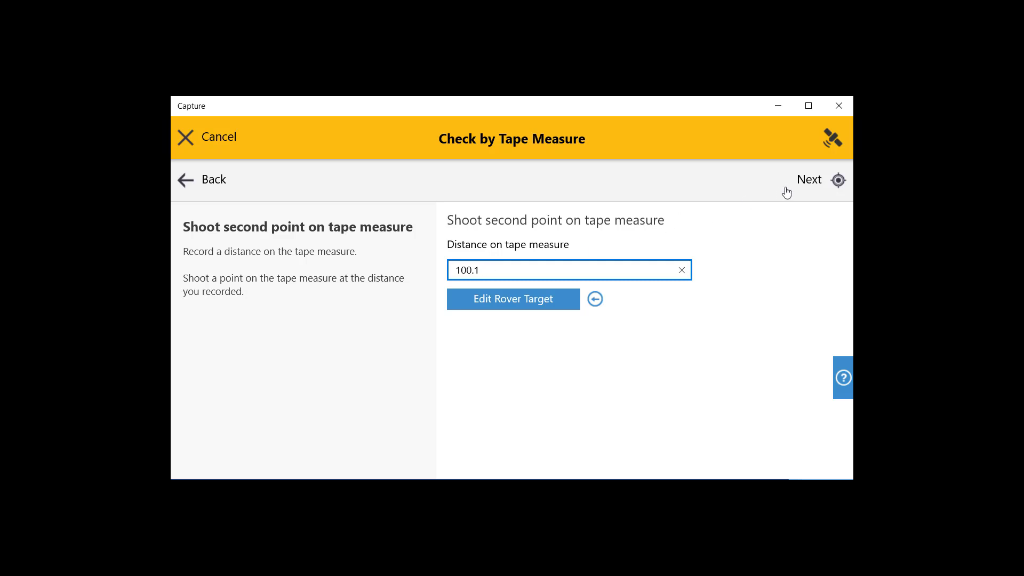
click(835, 181)
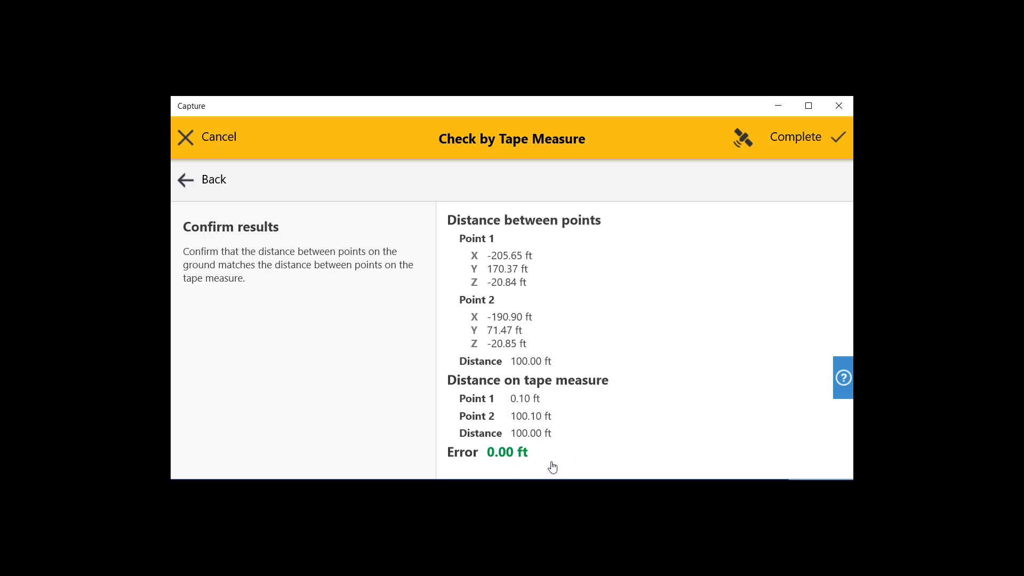
click(839, 140)
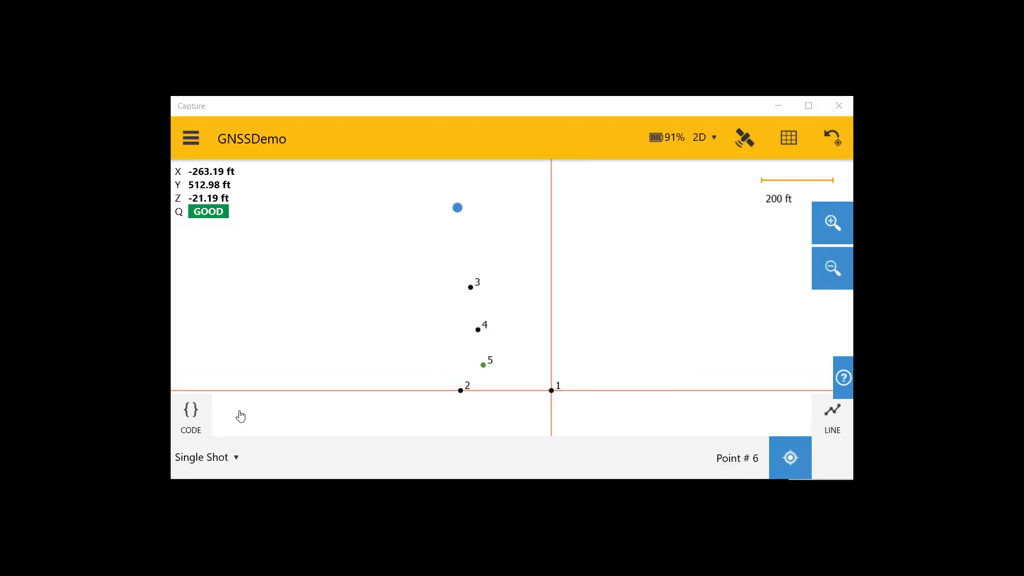
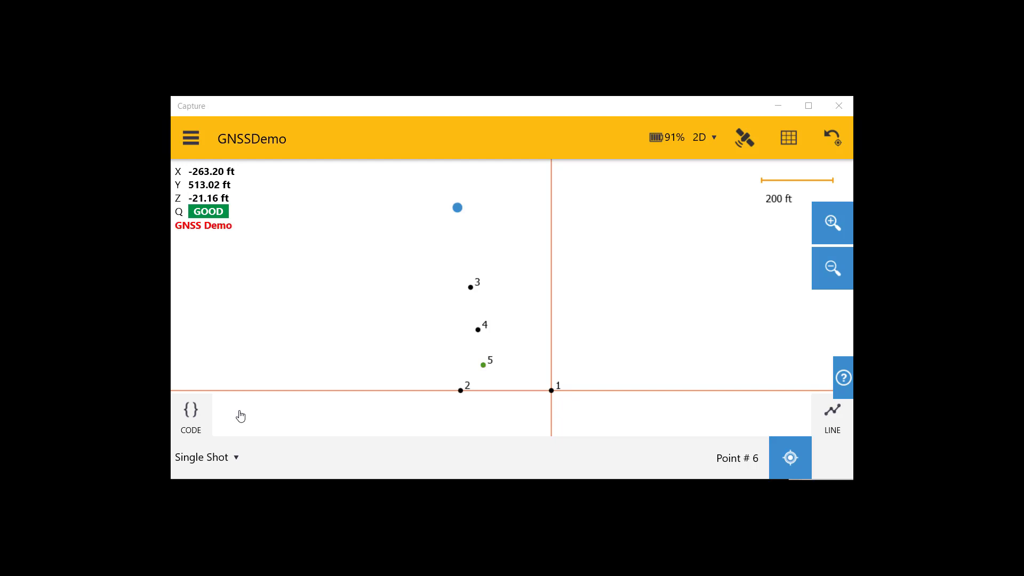
Step: Activate the FL point code for the upcoming shots and start a new line
click(190, 416)
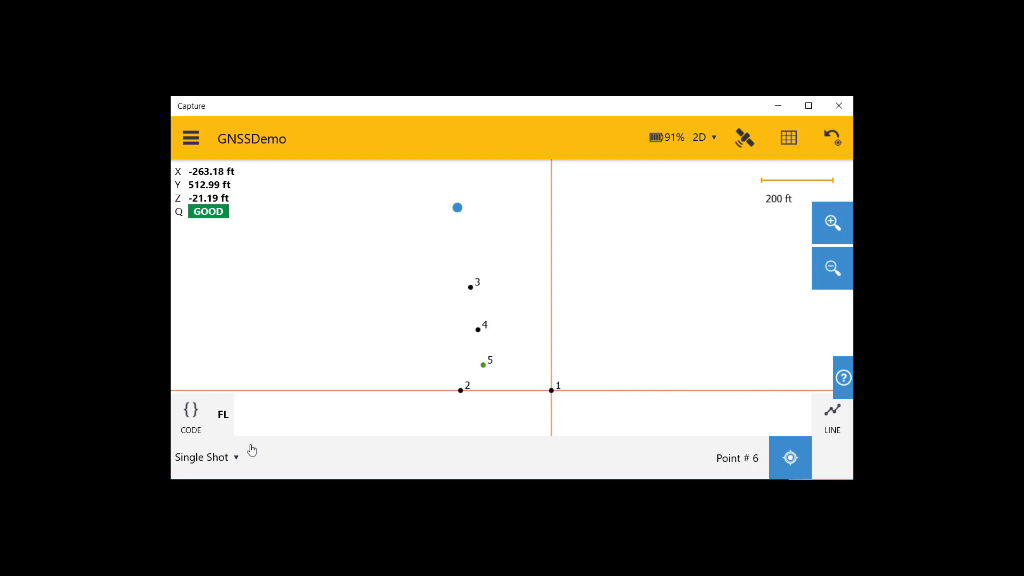
click(222, 416)
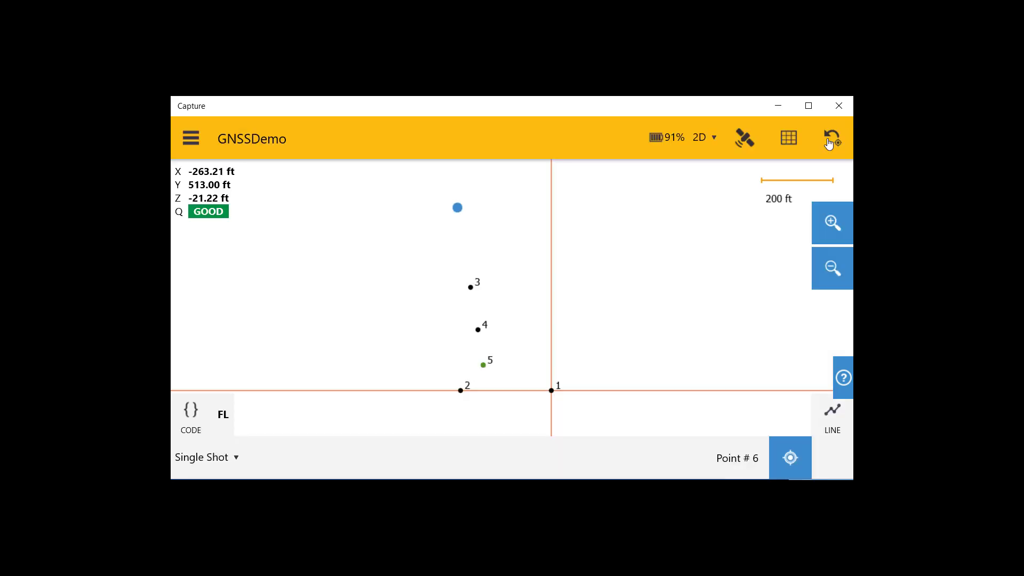
click(828, 143)
click(839, 414)
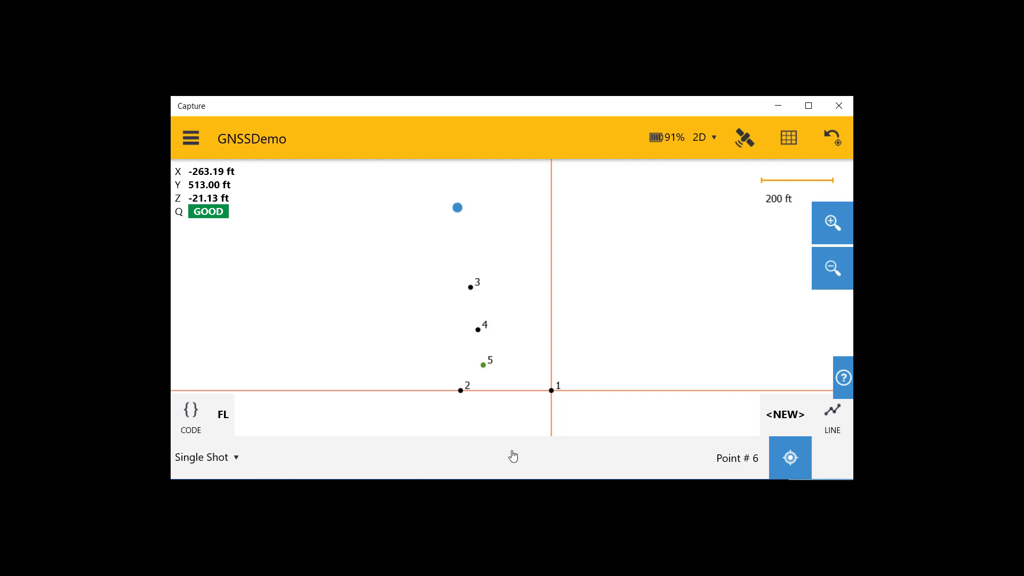
Step: Shoot points 6 through 10 in Single Shot mode as one connected FL line, and end the line
click(786, 454)
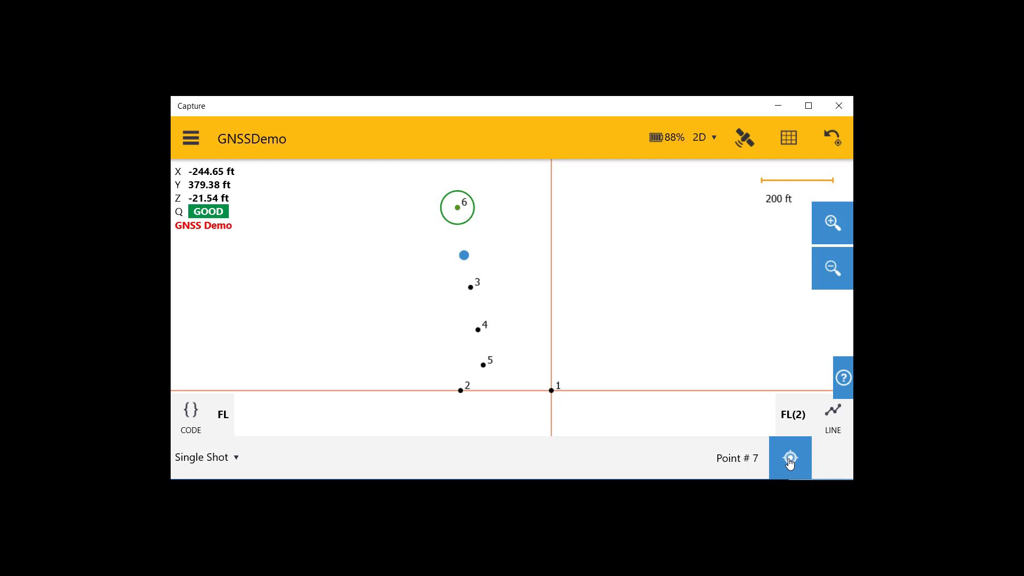
click(792, 462)
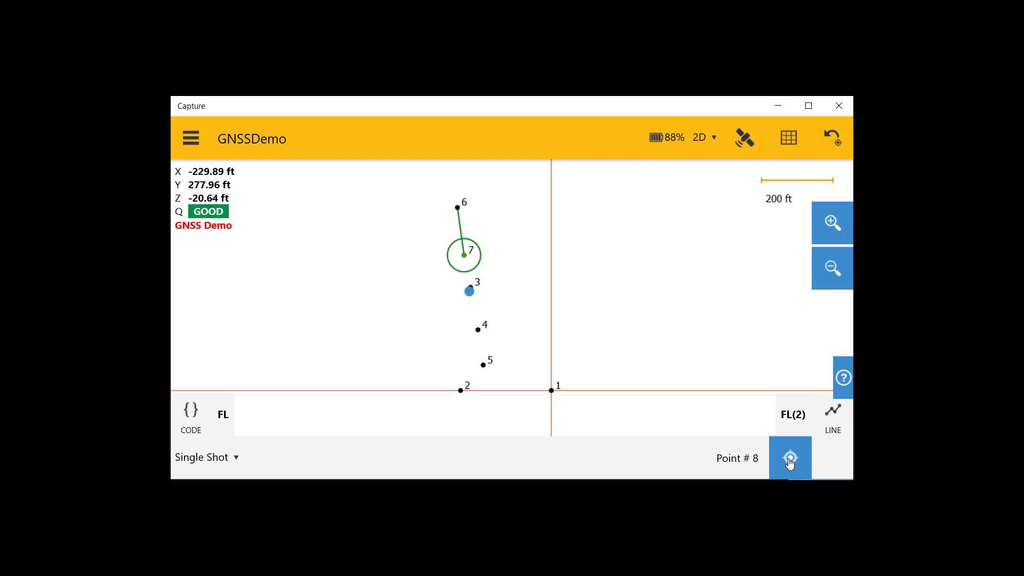
click(790, 460)
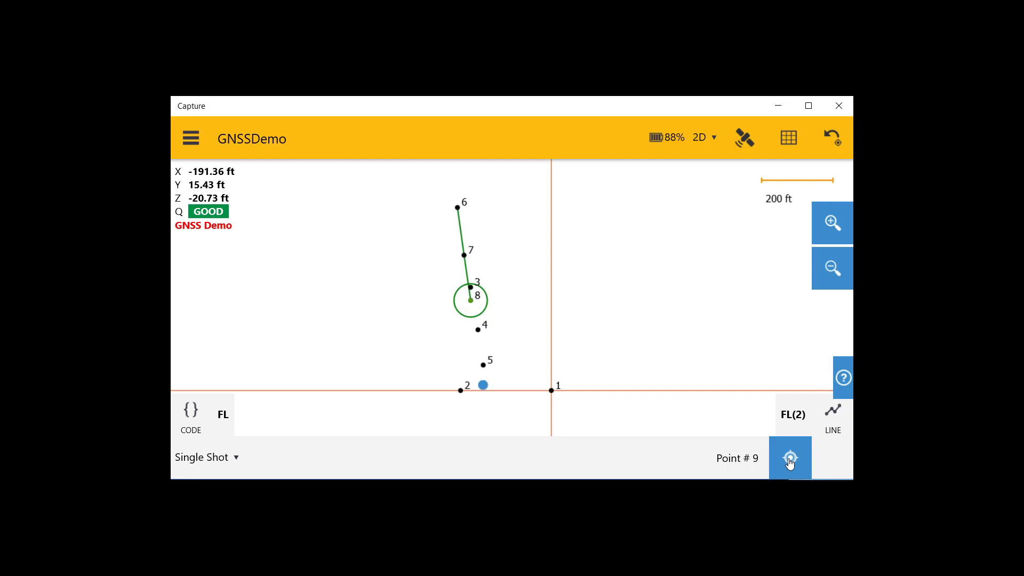
click(790, 462)
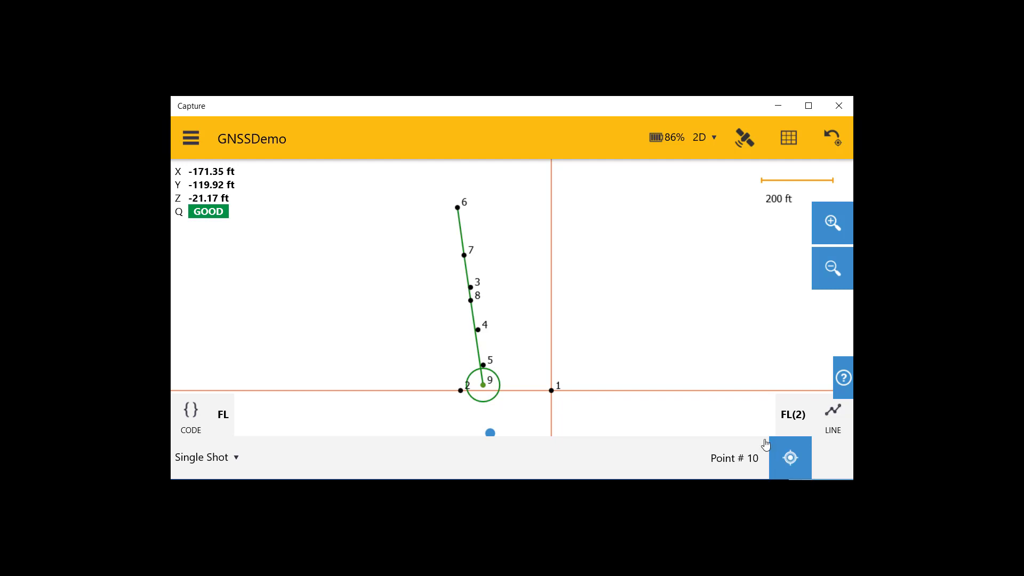
drag(715, 402, 656, 259)
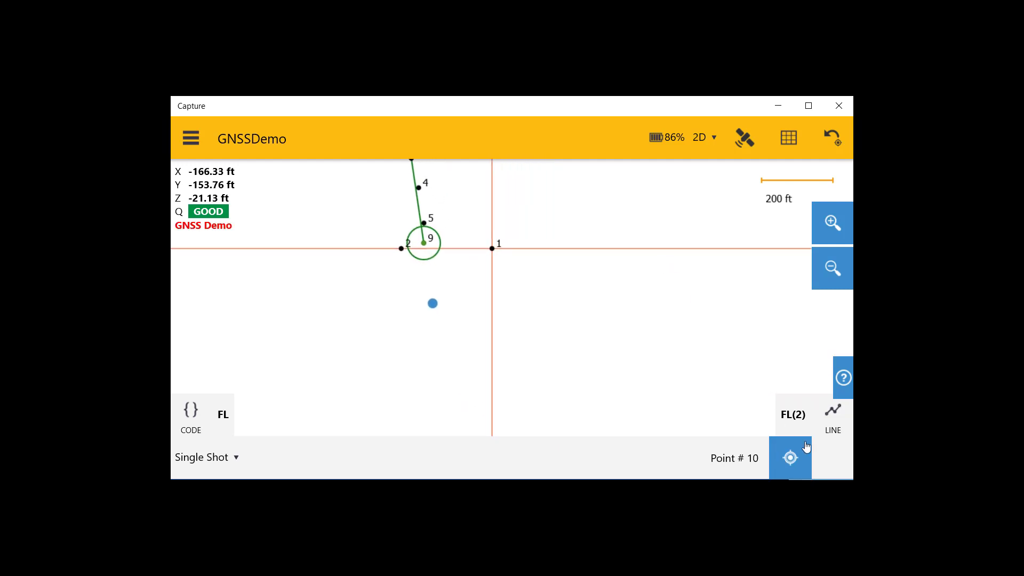
click(792, 459)
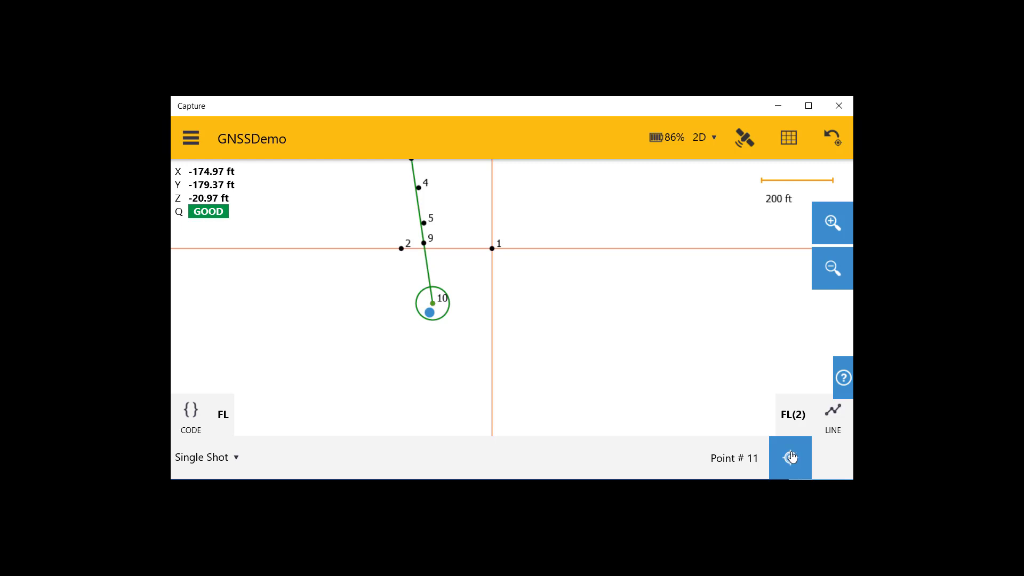
click(833, 415)
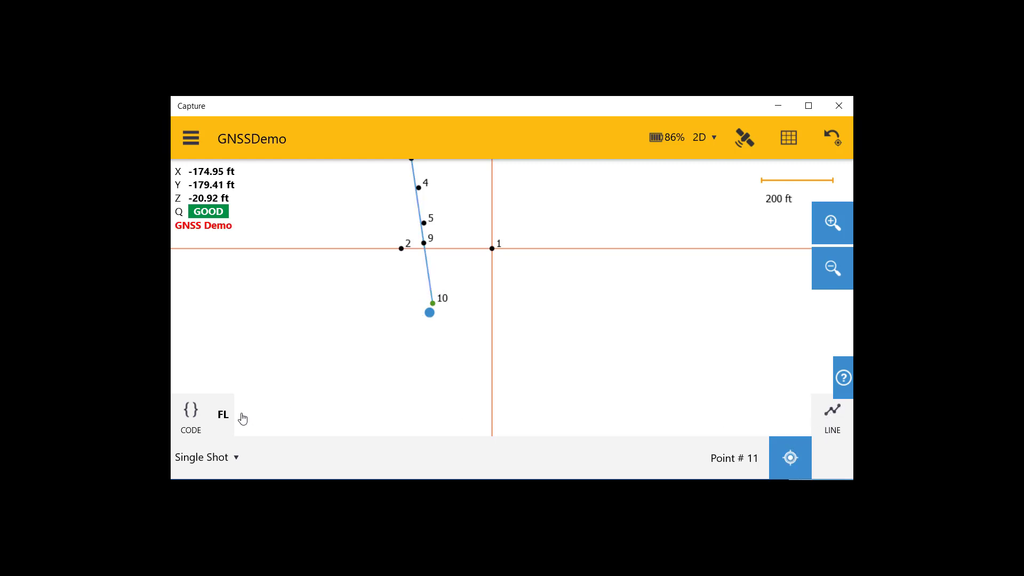
Step: Change the point code to DASHL and start a new line for the upcoming shots
click(222, 416)
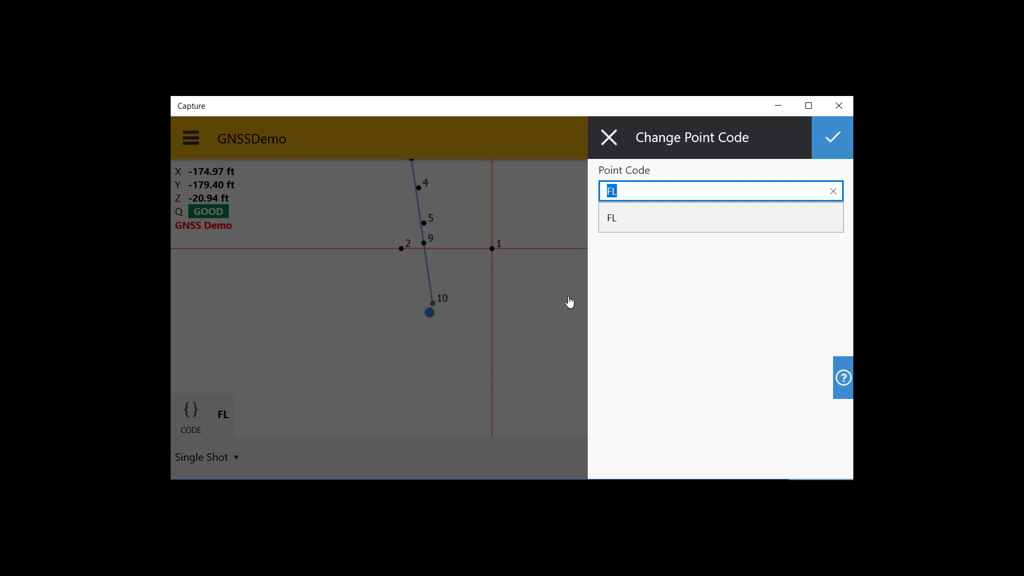
text(DS)
key(BackSpace)
text(ASH)
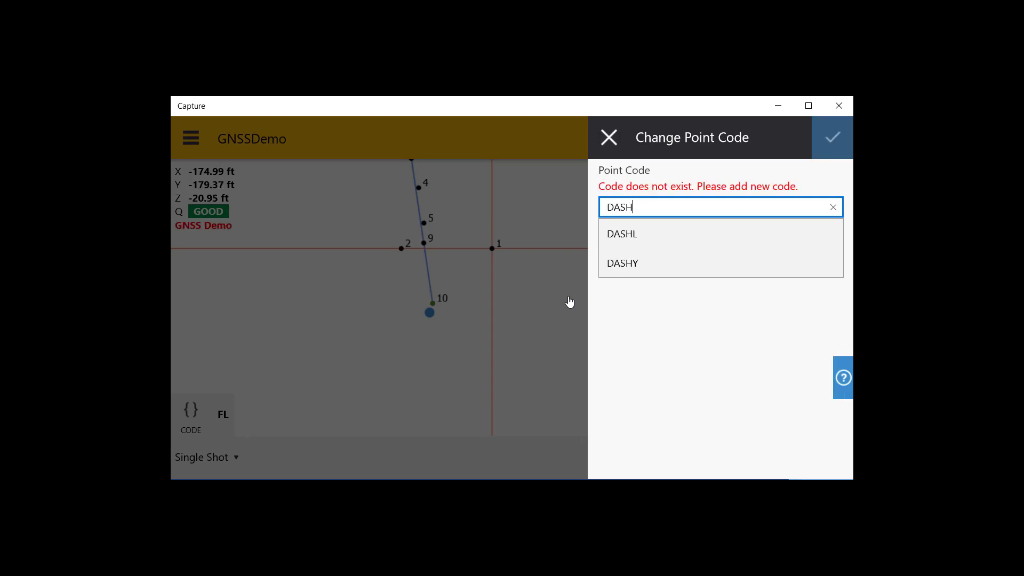
text(L)
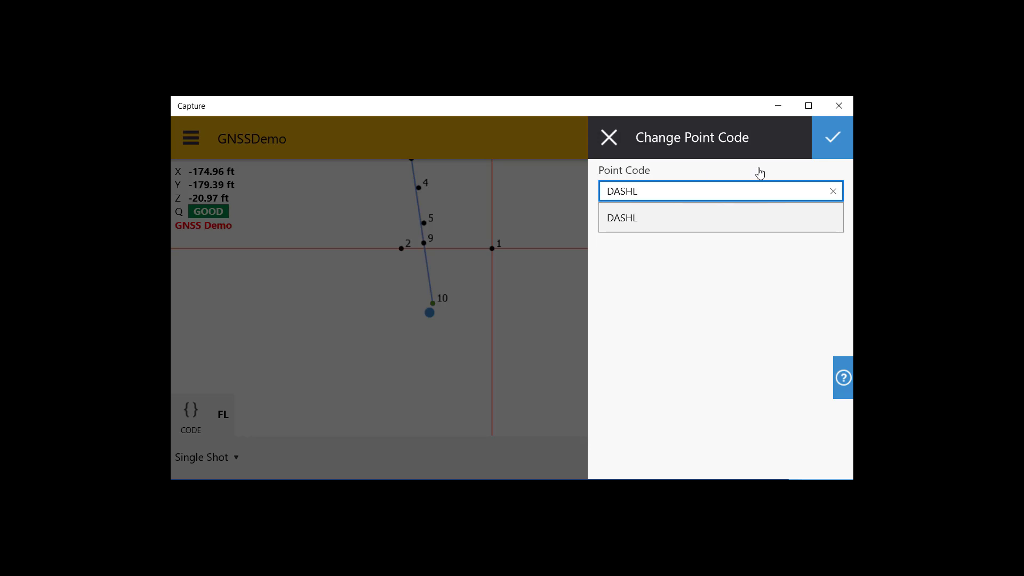
click(825, 144)
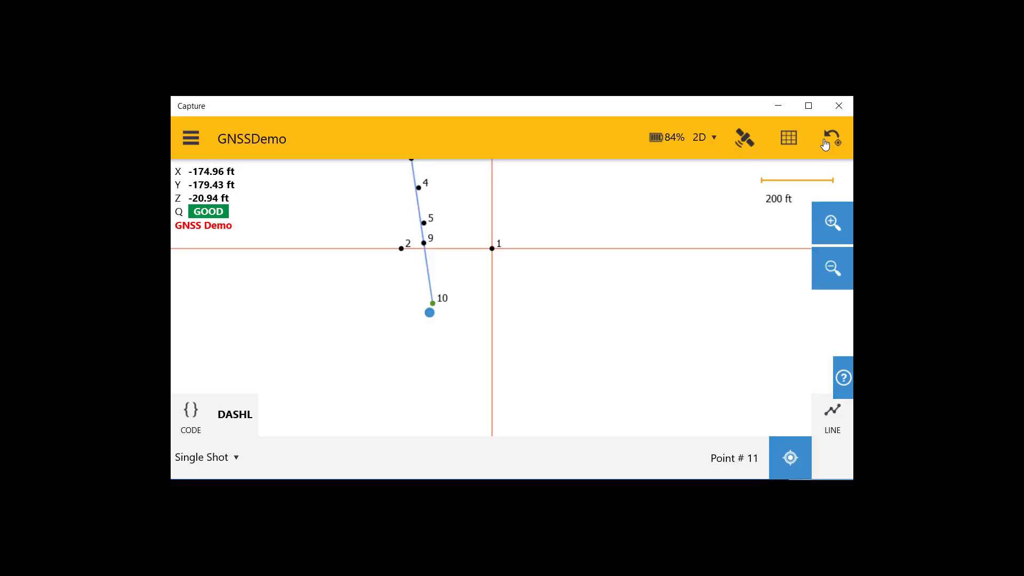
click(830, 415)
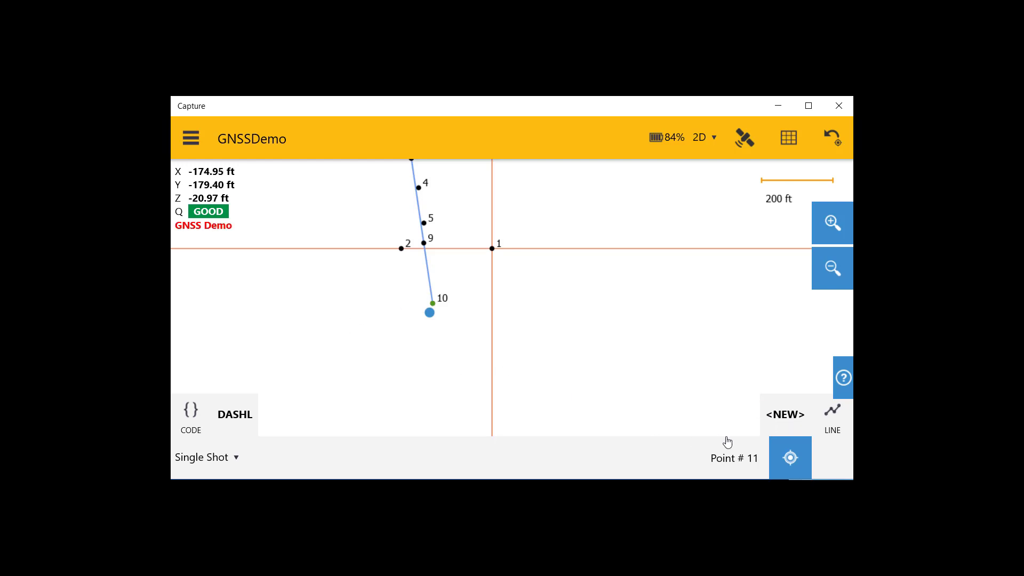
Step: Shoot point 11 as a Single Shot to begin the DASHL line, and add point 12 as an Average Shot
click(791, 461)
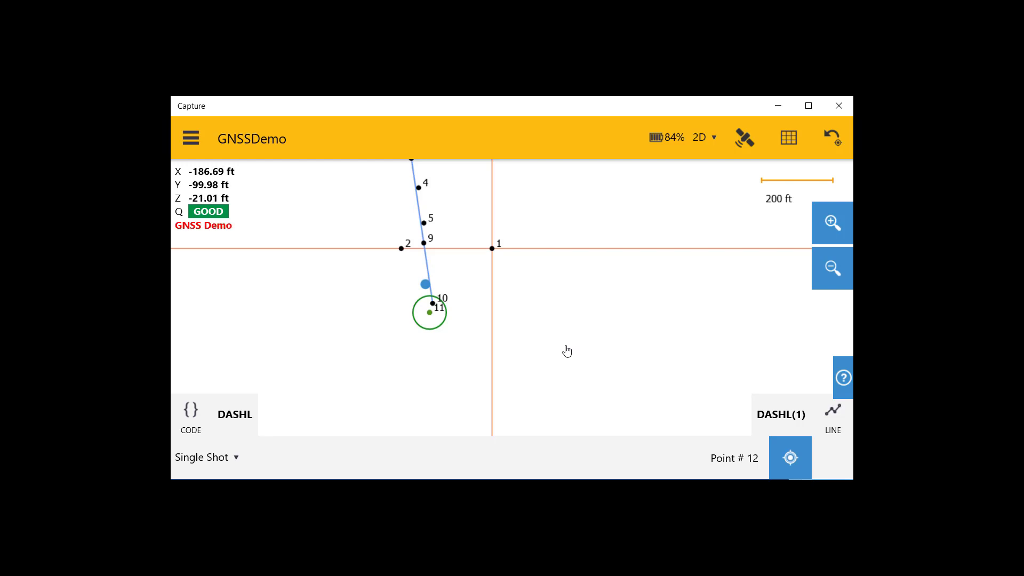
click(237, 459)
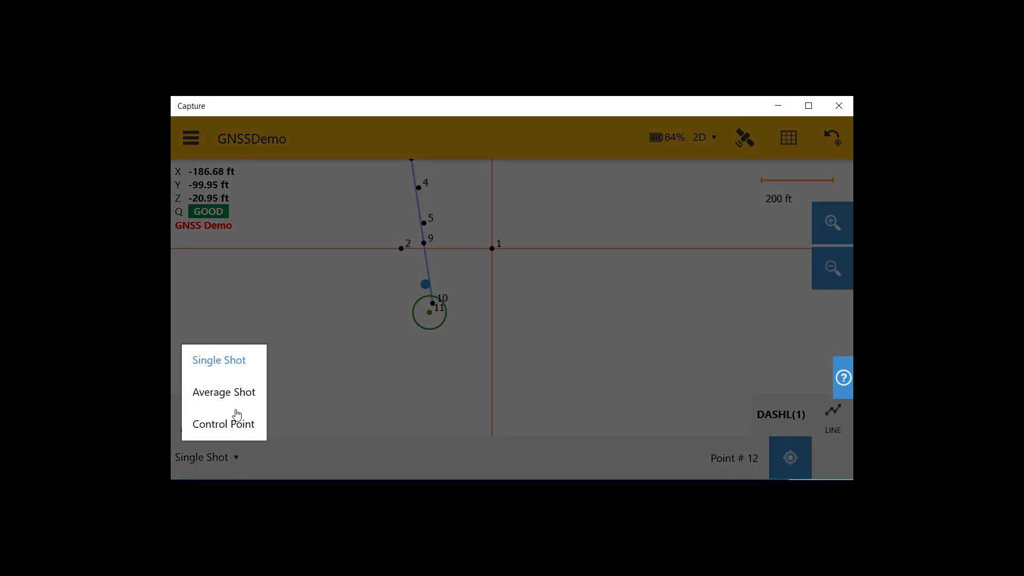
click(232, 397)
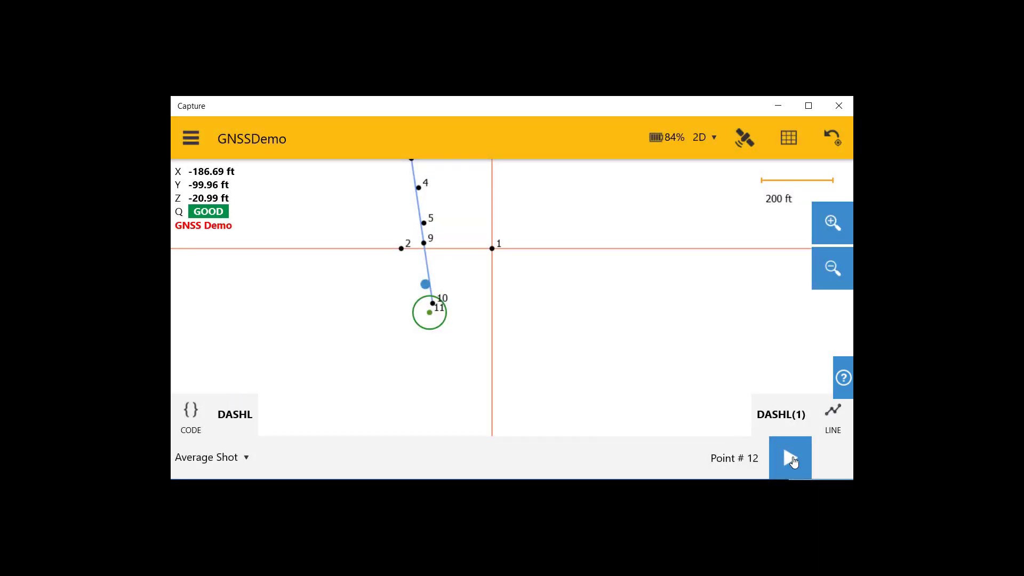
click(791, 458)
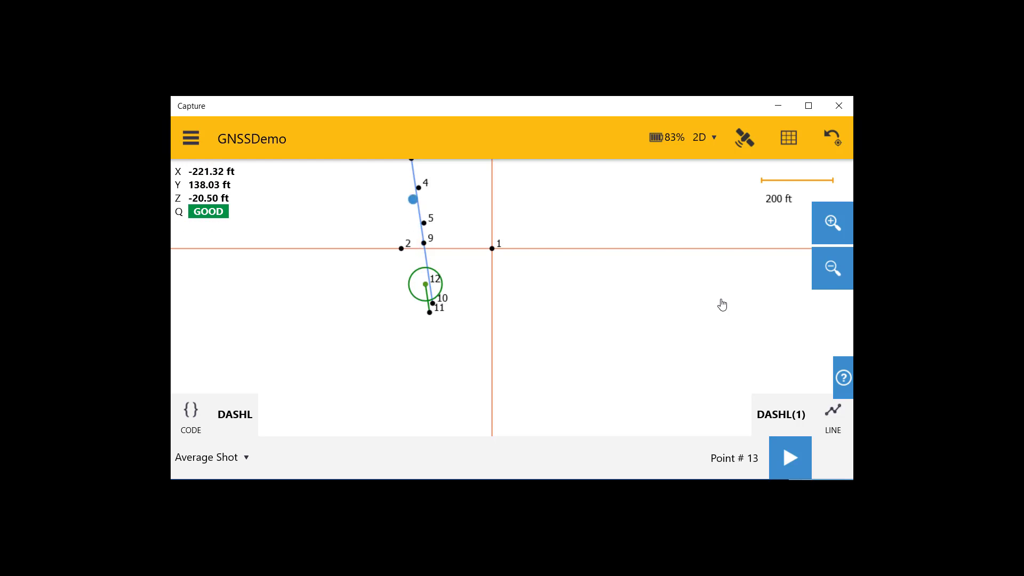
Step: Return to Single Shot mode, shoot points 13 through 15 on the DASHL line, and end the line
click(236, 460)
click(256, 368)
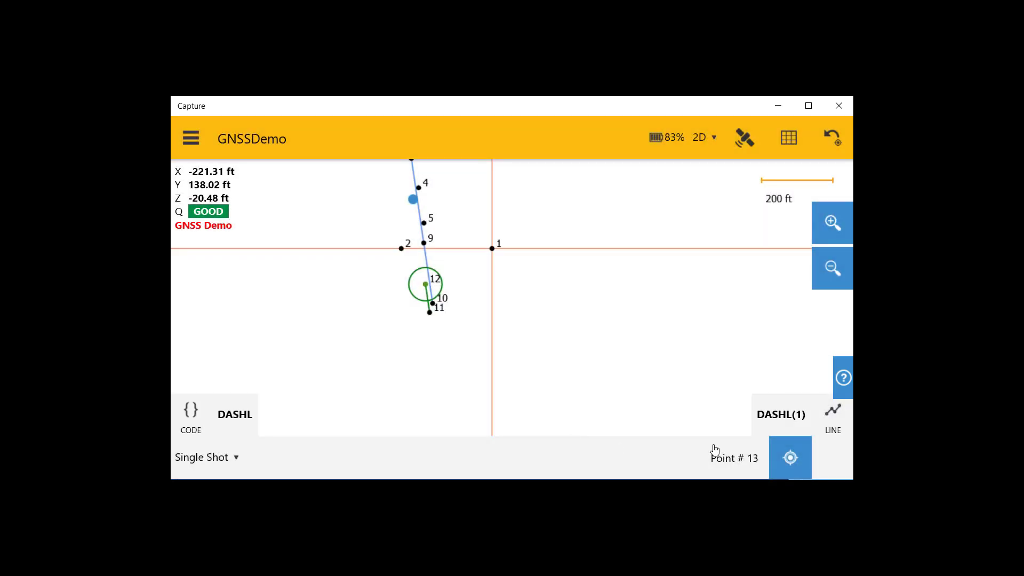
click(789, 459)
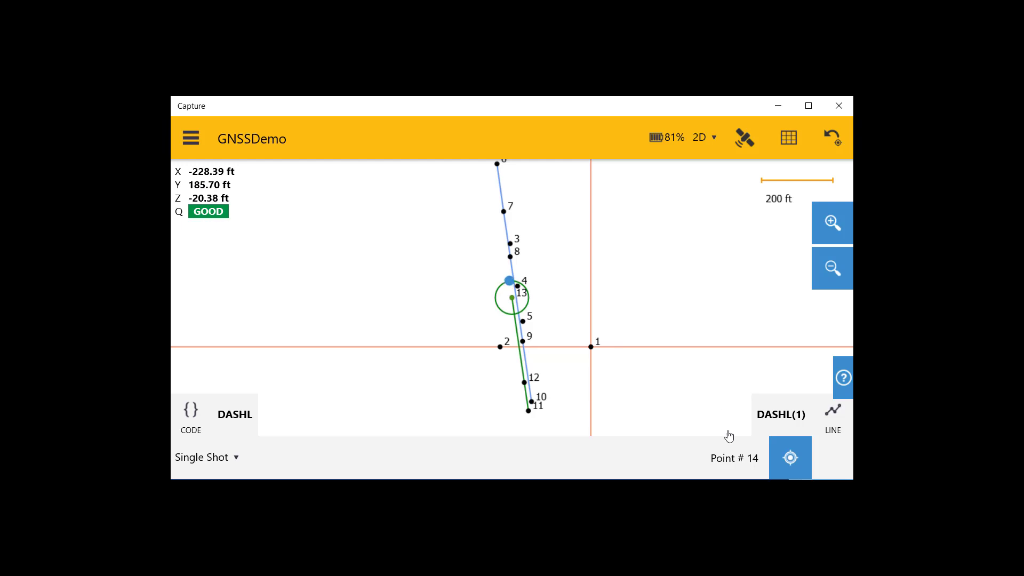
click(790, 460)
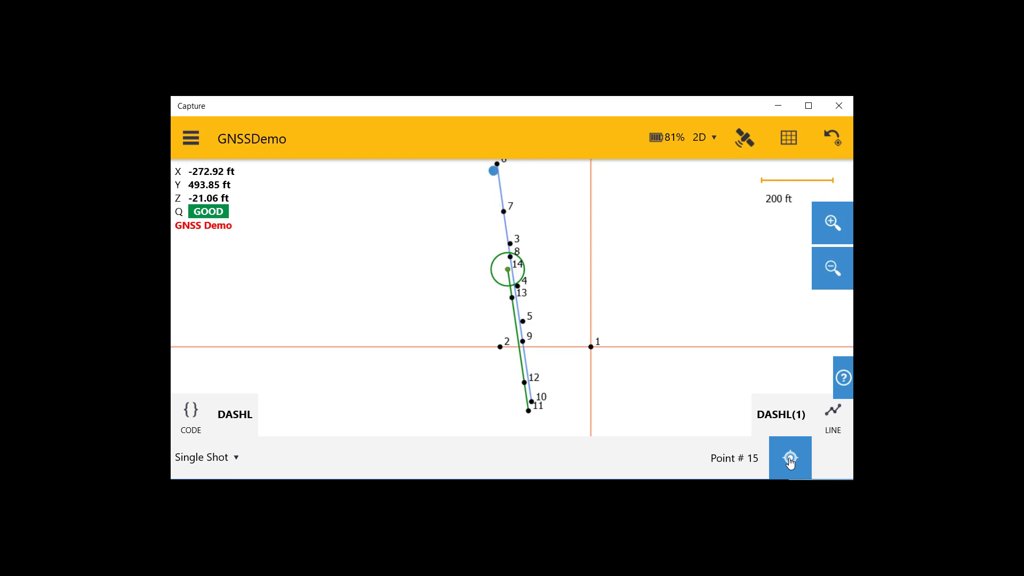
click(791, 460)
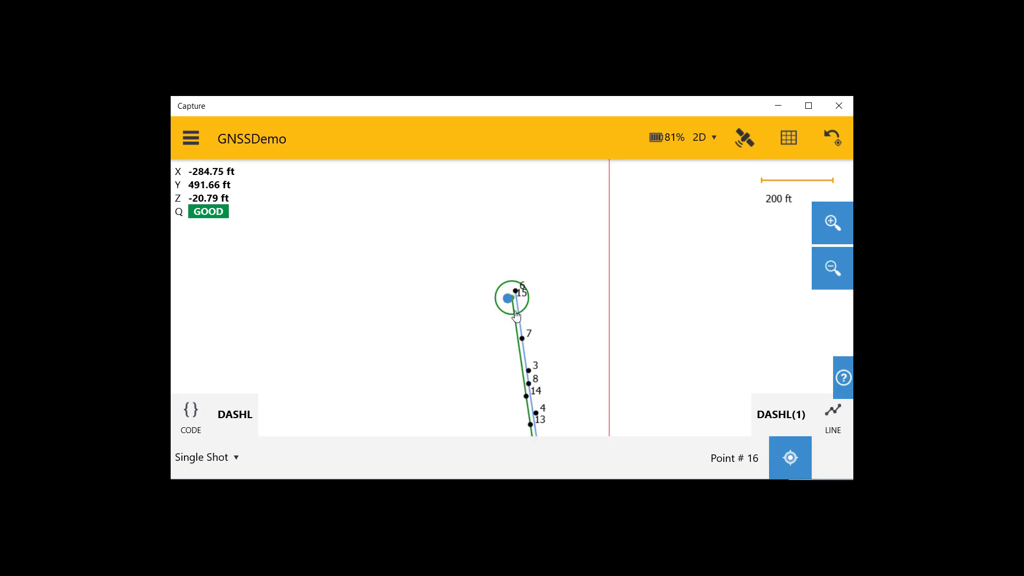
scroll(509, 310, up, 2)
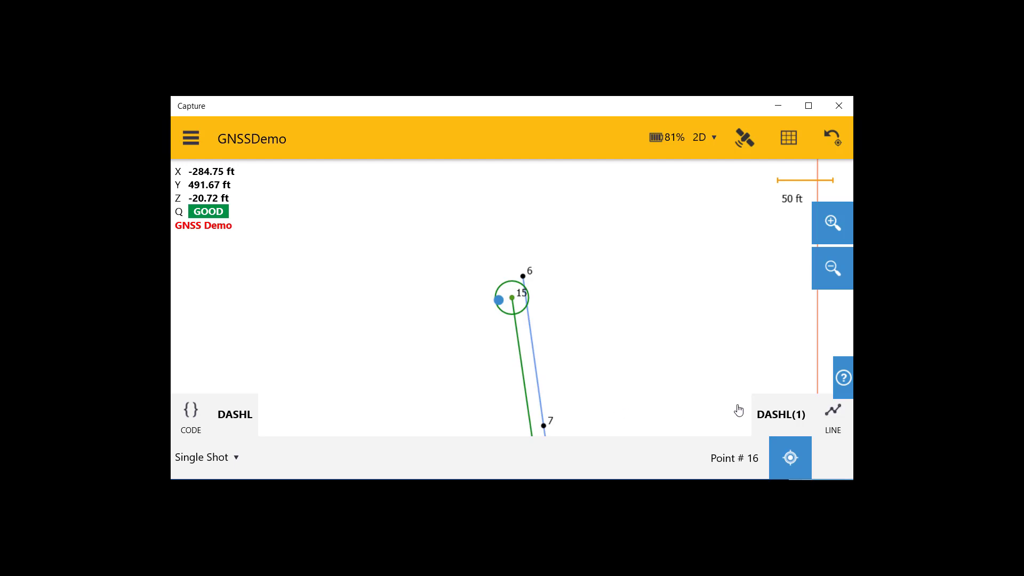
click(835, 425)
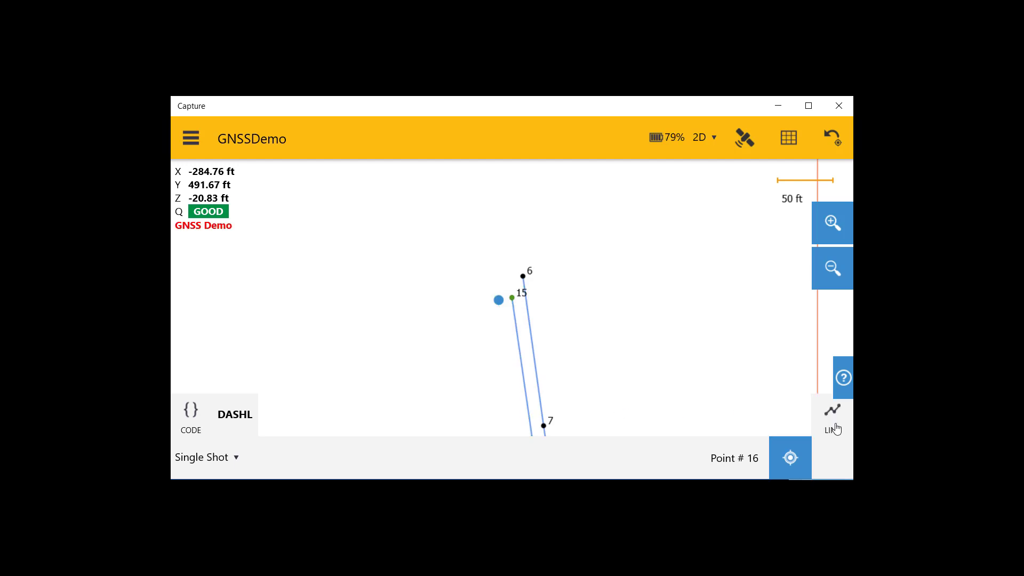
Step: Start a second DASHL line and shoot points 16 and 17 on it in Single Shot mode
click(836, 425)
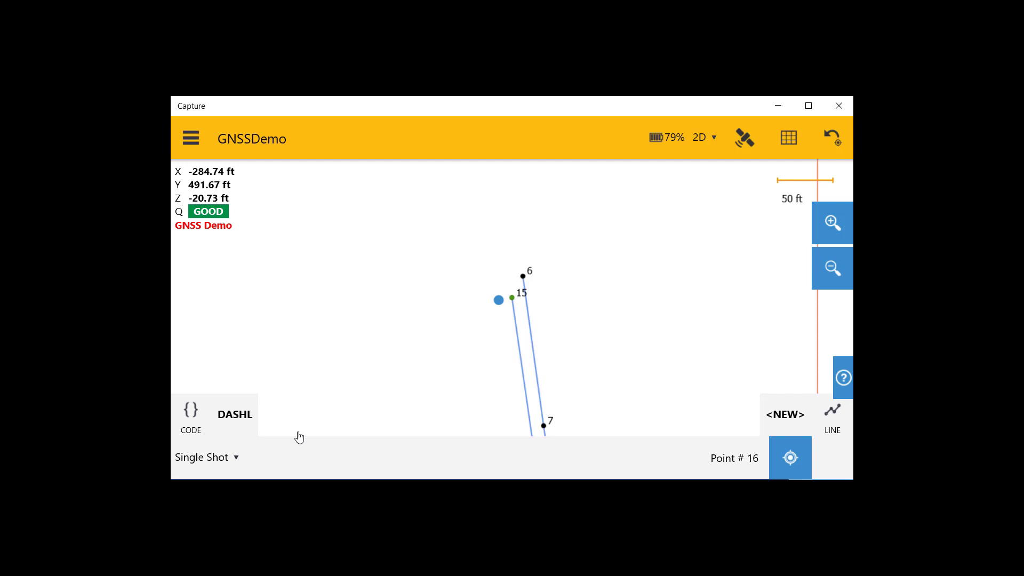
click(791, 457)
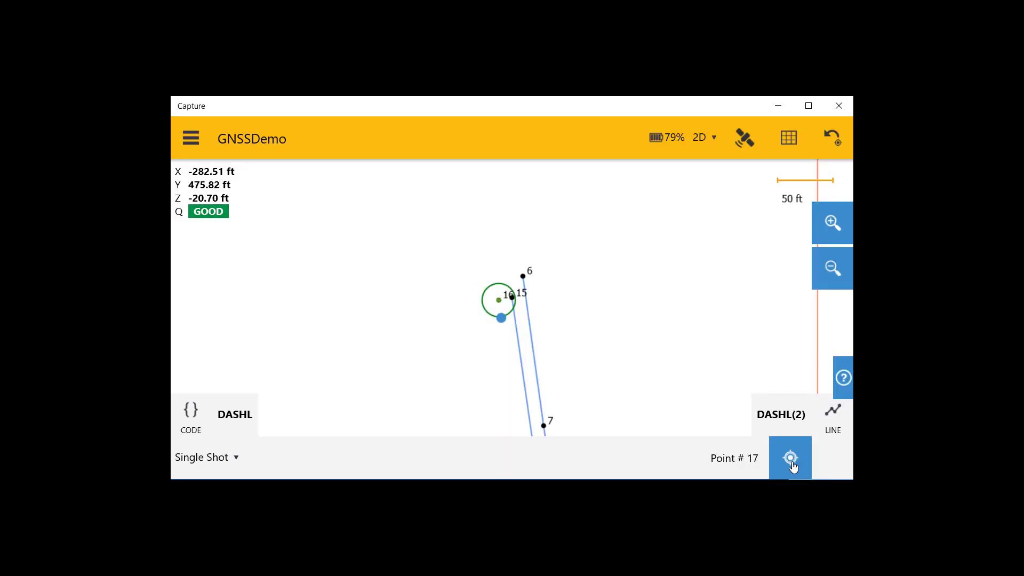
scroll(544, 383, down, 1)
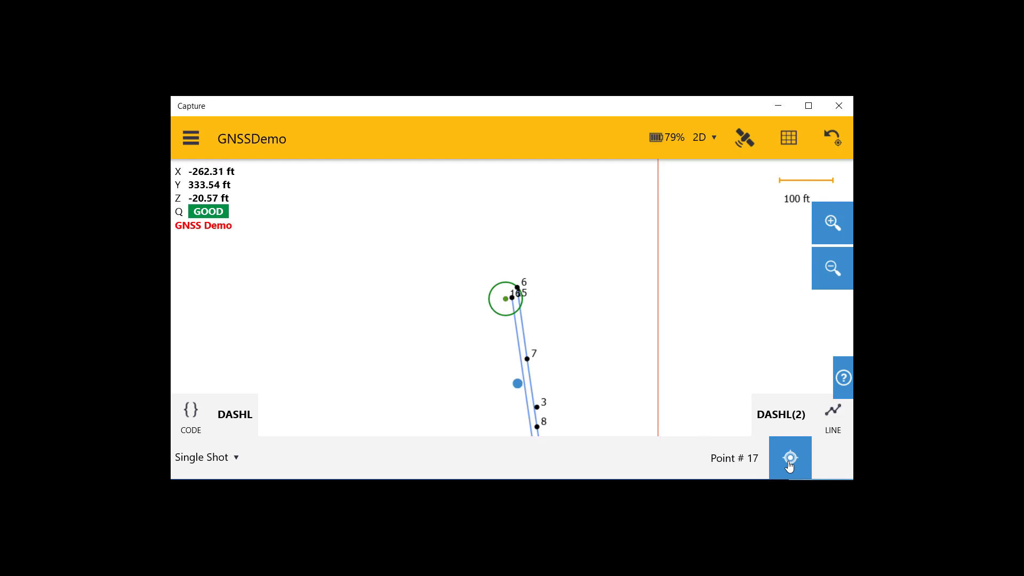
click(790, 458)
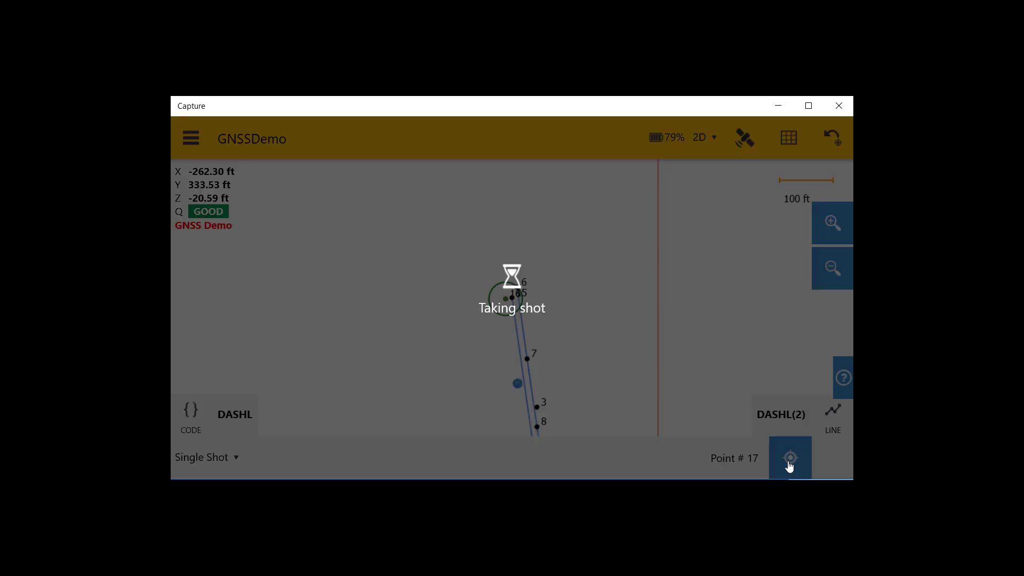
scroll(630, 372, down, 1)
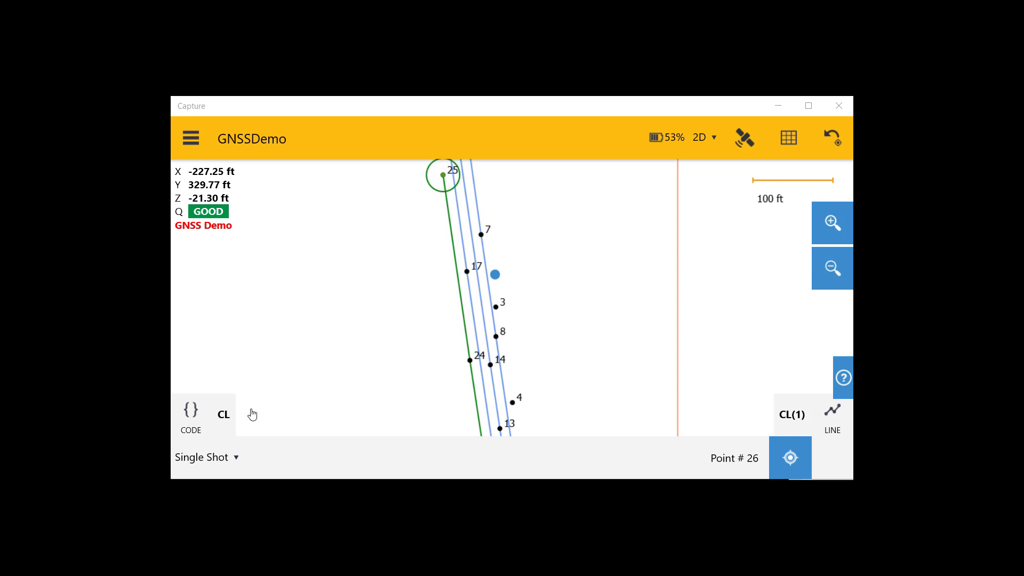
Step: Change the point code from CL to SKID, end the active CL line, and start a new line
click(222, 419)
text(SKID)
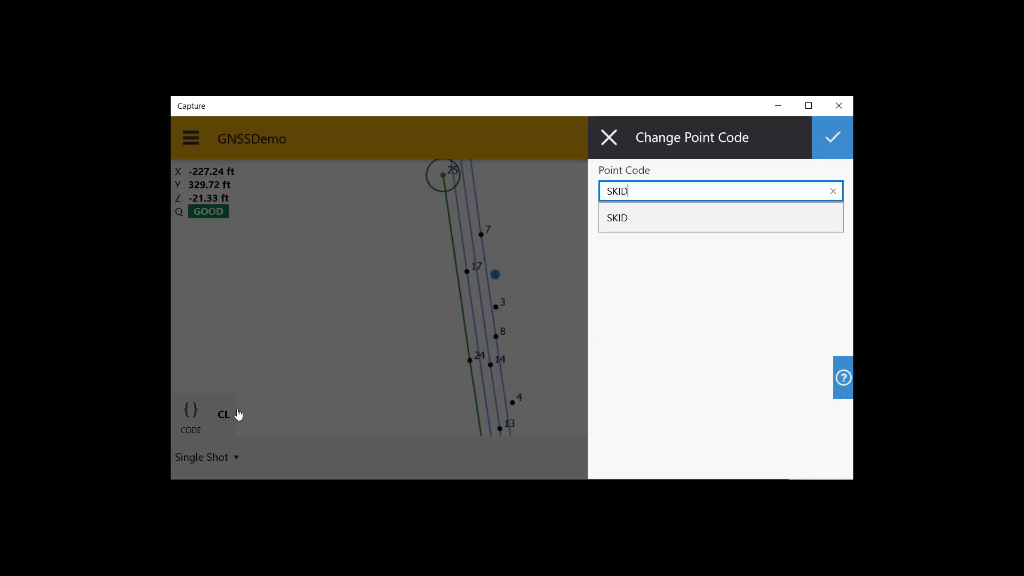
click(608, 219)
click(827, 146)
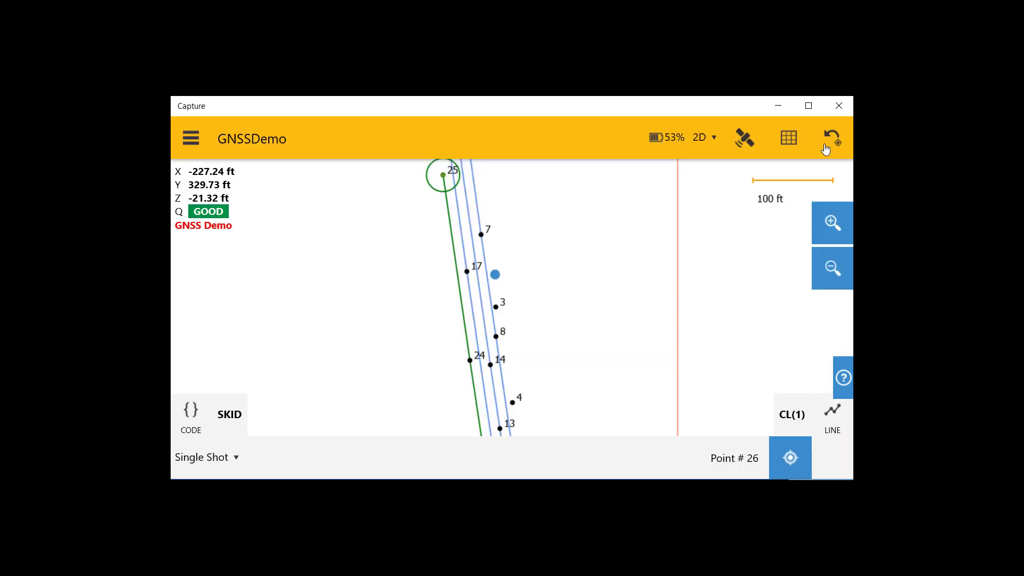
click(836, 417)
click(836, 417)
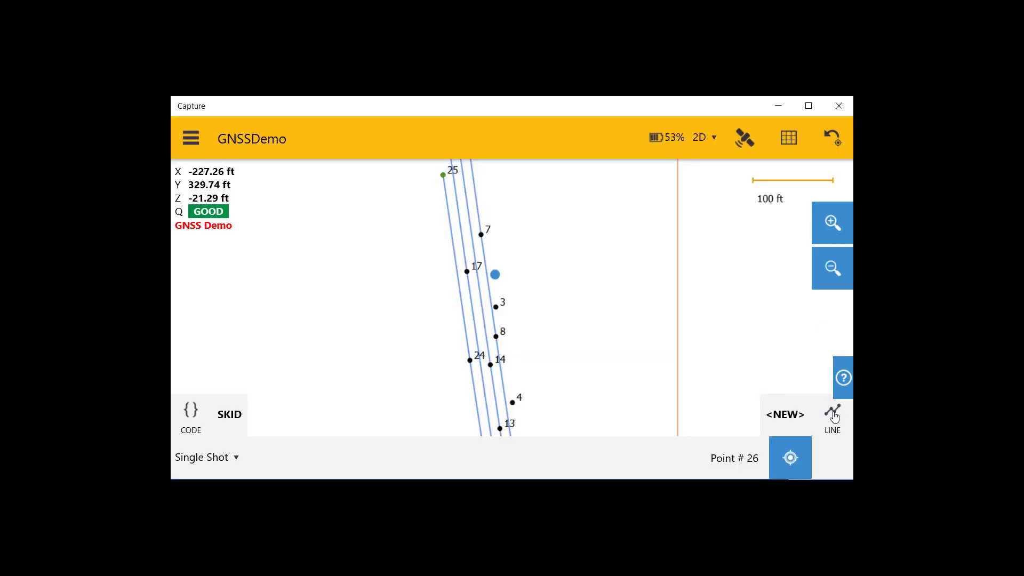
Step: Shoot points 26 through 30 as one connected SKID line and end the line
click(792, 459)
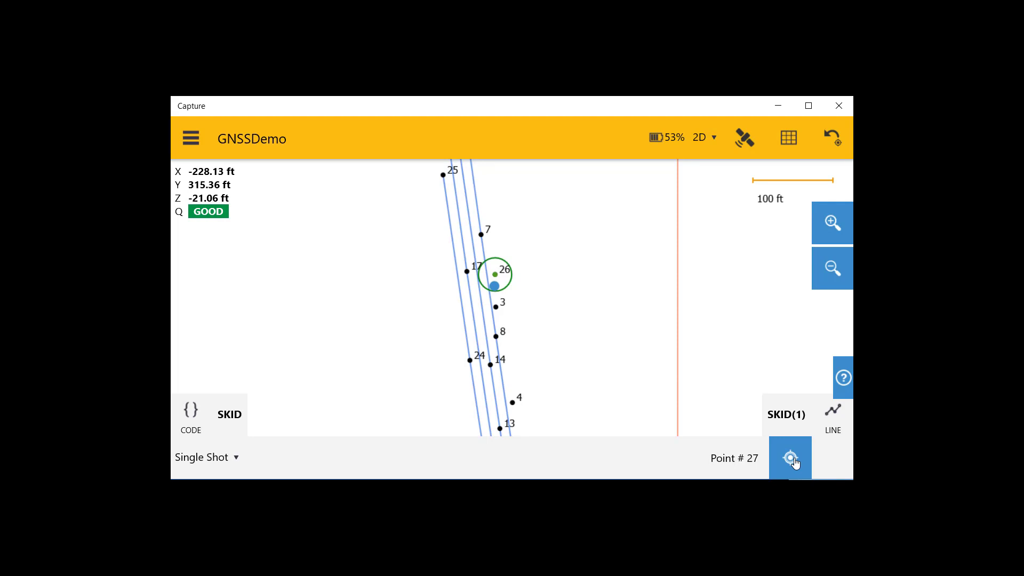
click(791, 457)
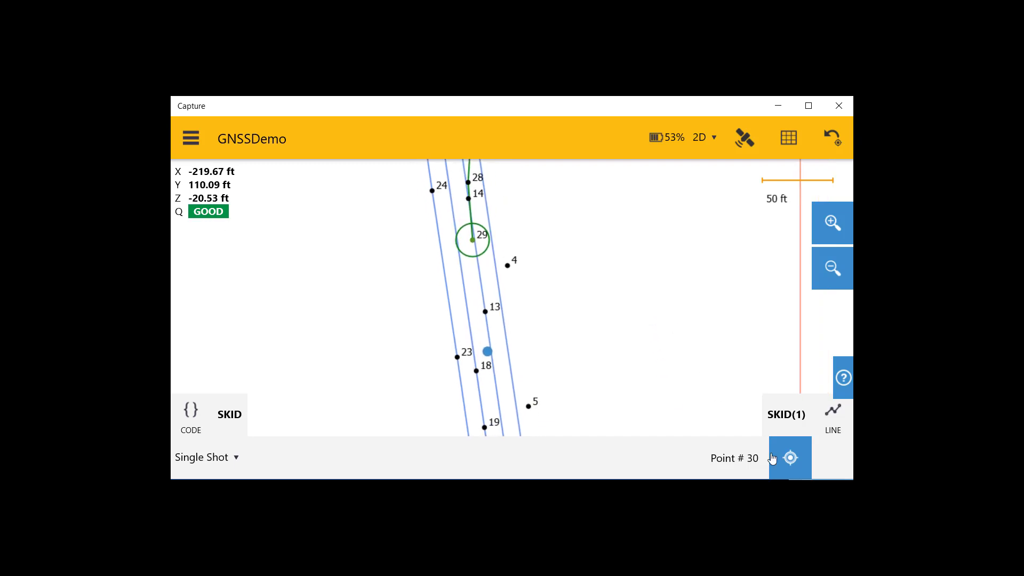
click(791, 459)
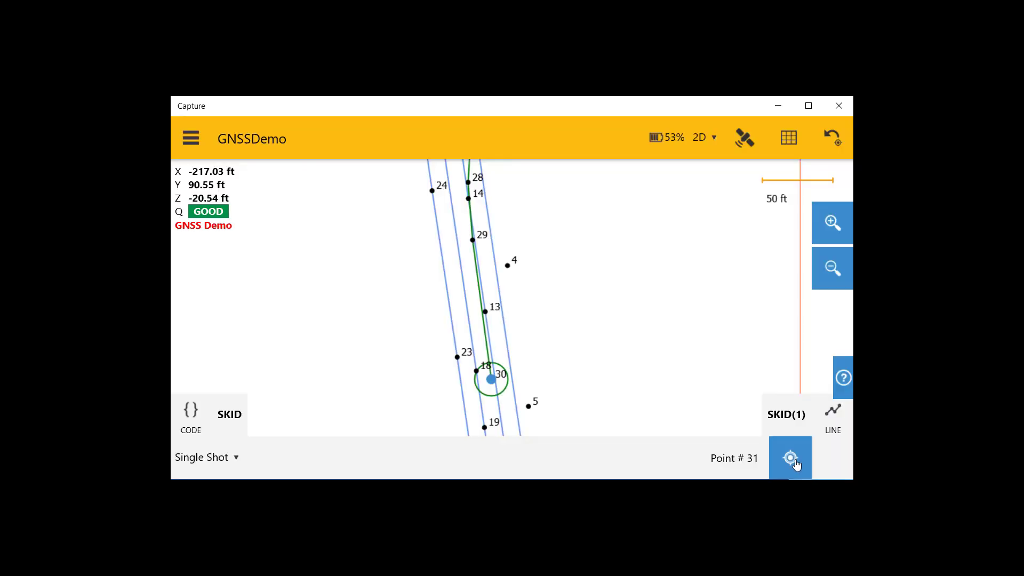
click(829, 416)
Step: Start a second SKID line, shoot points 31 through 35 on it, and end the line
click(832, 415)
click(786, 459)
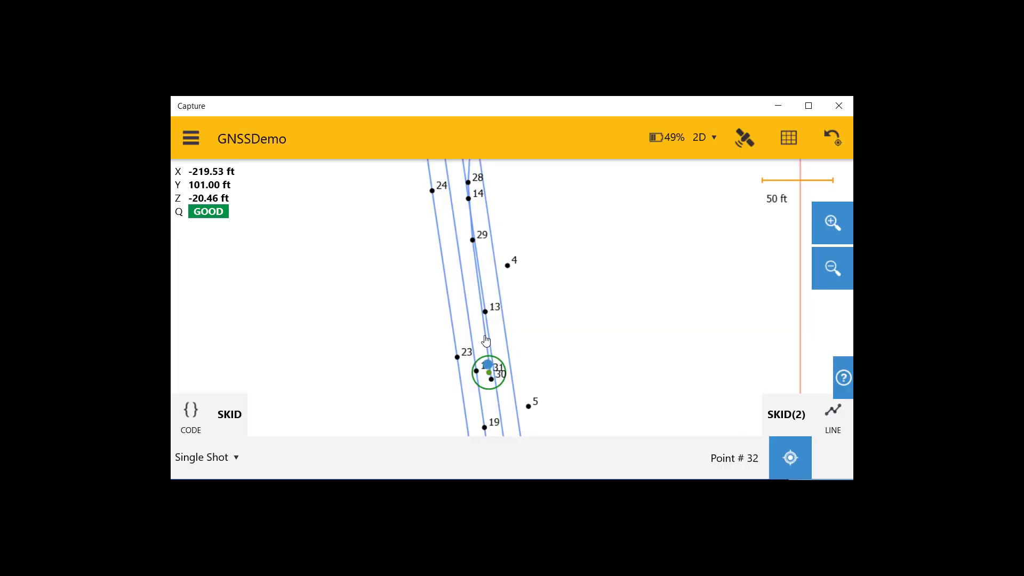
scroll(485, 338, up, 4)
drag(510, 319, 572, 284)
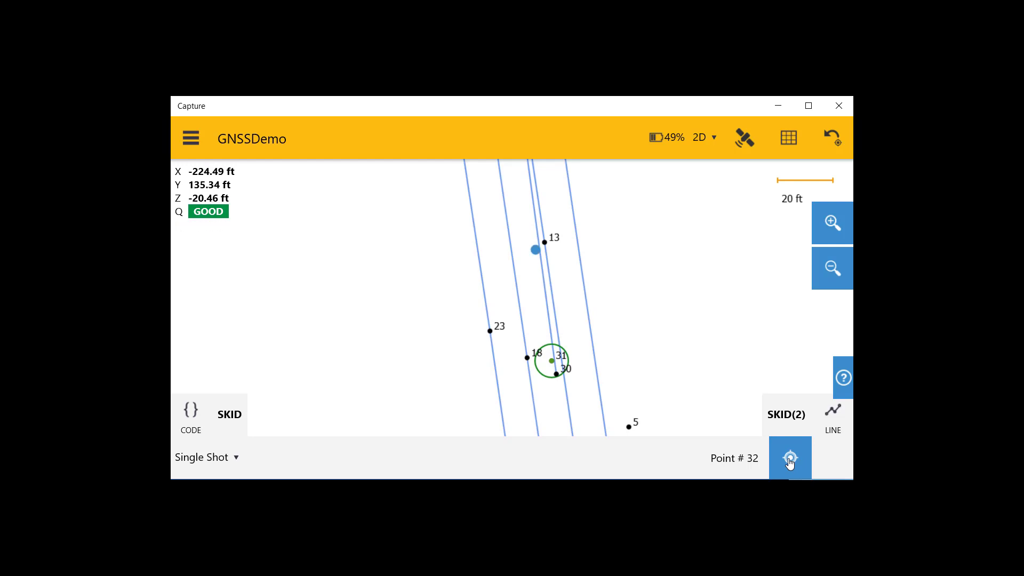
click(790, 460)
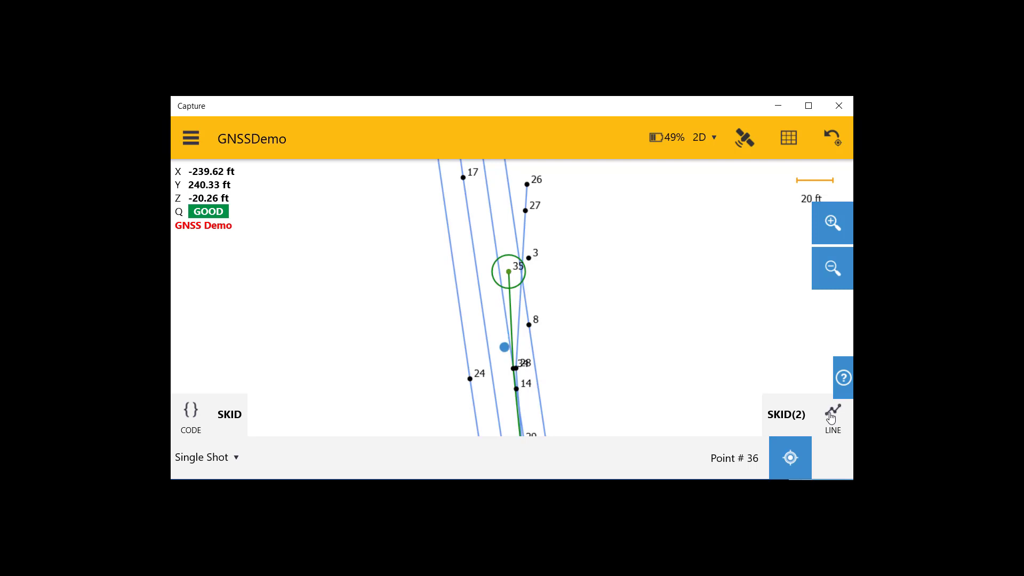
click(831, 416)
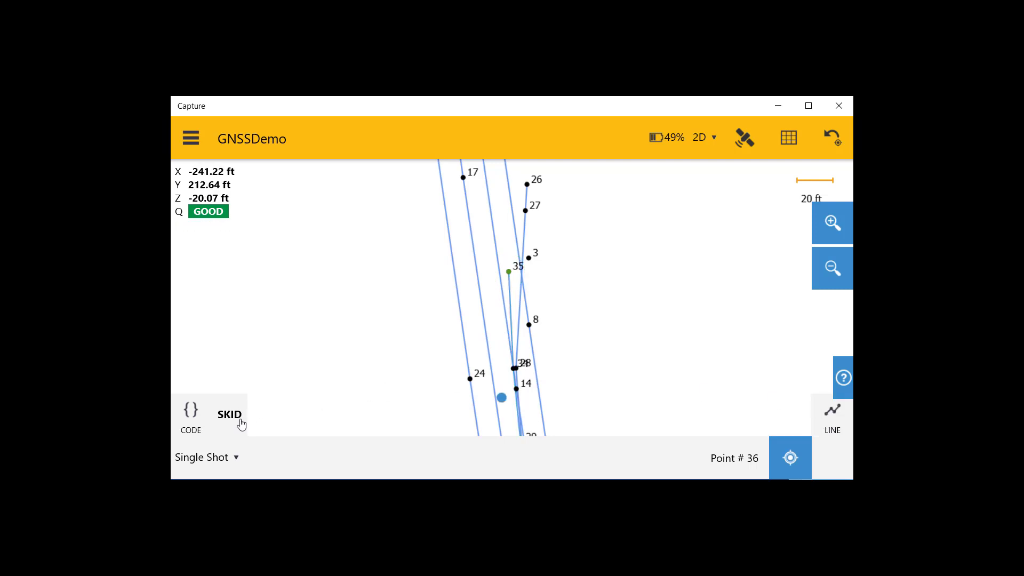
Step: Map two more SKID lines, one through points 36 to 40 and one through points 41 to 45, and end the last line
click(830, 417)
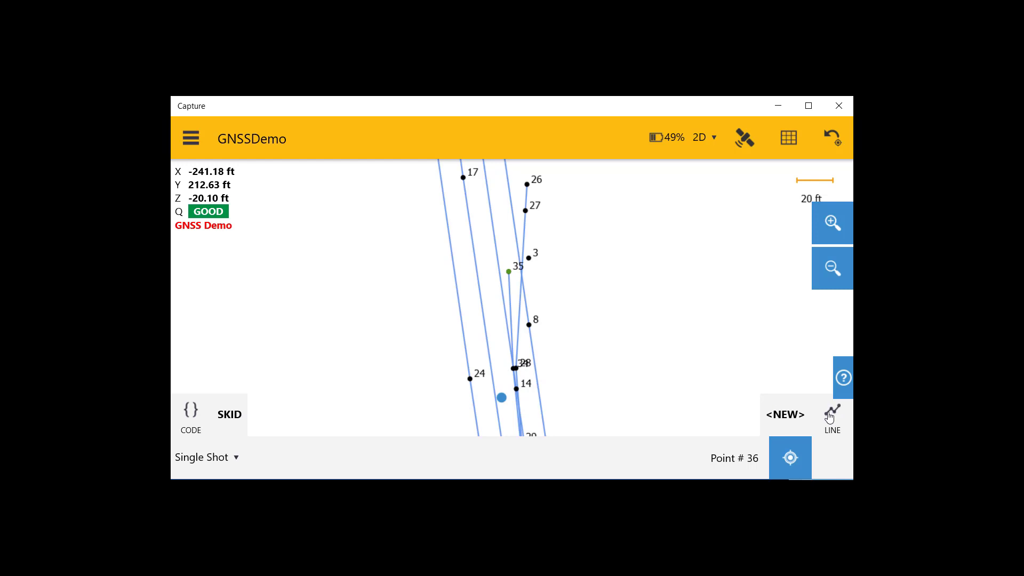
click(788, 458)
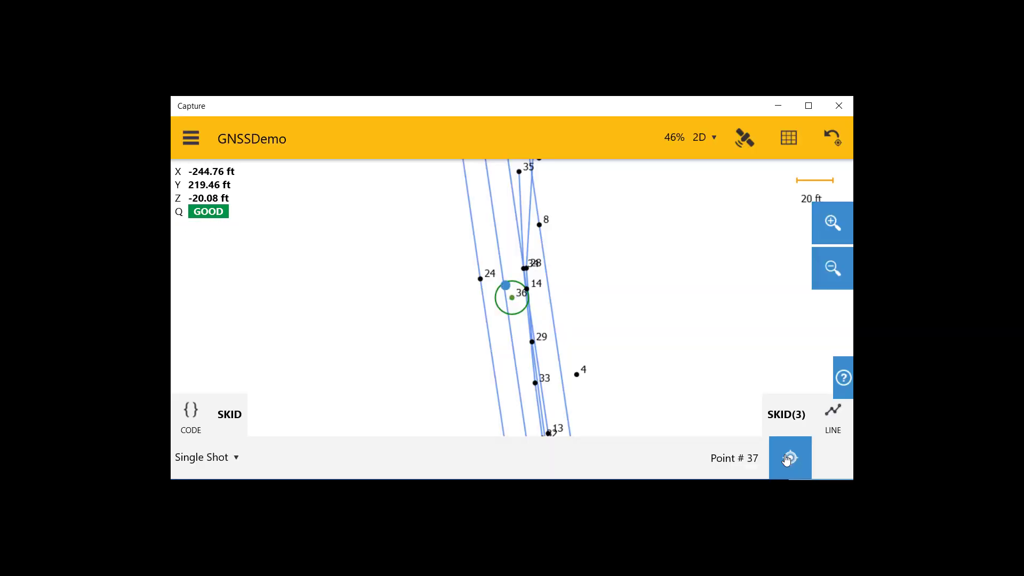
click(789, 458)
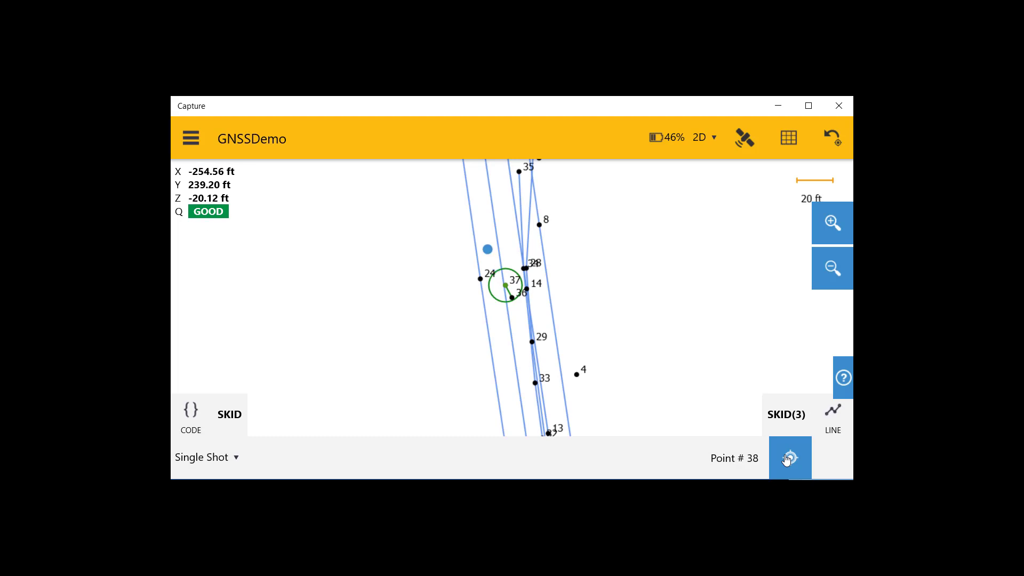
click(787, 460)
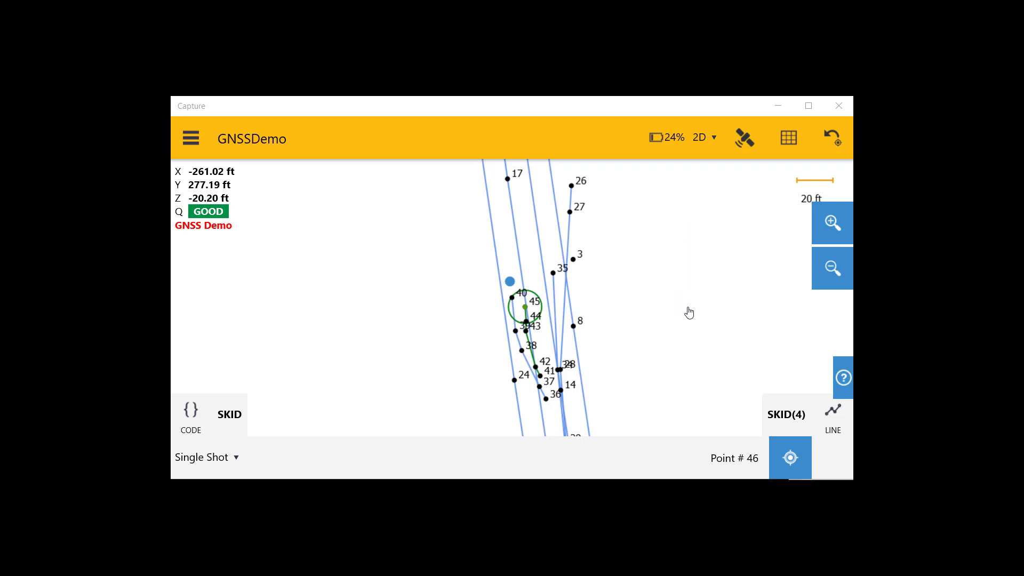
click(815, 411)
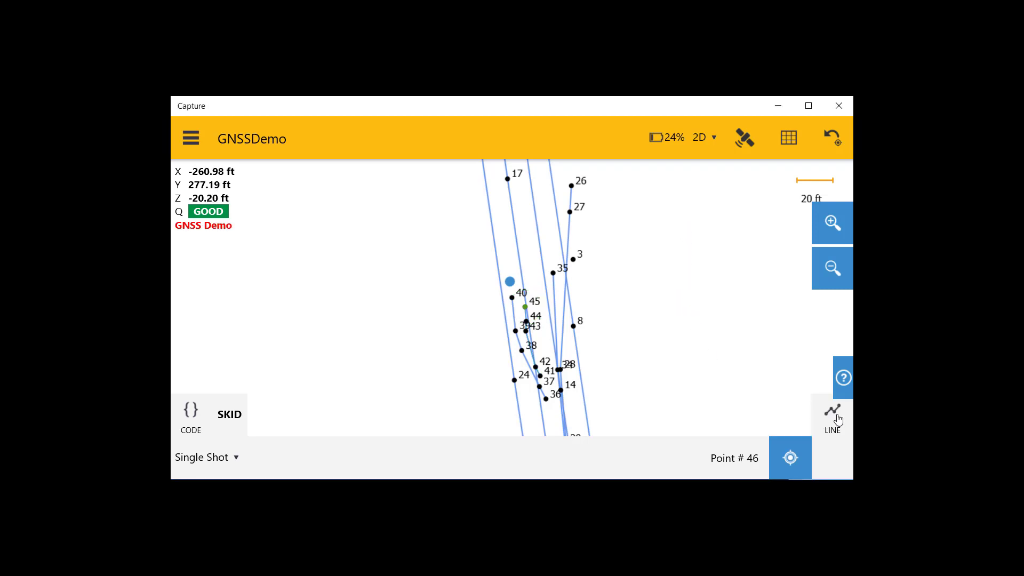
Step: Change the point code from SKID to TIRE
click(230, 420)
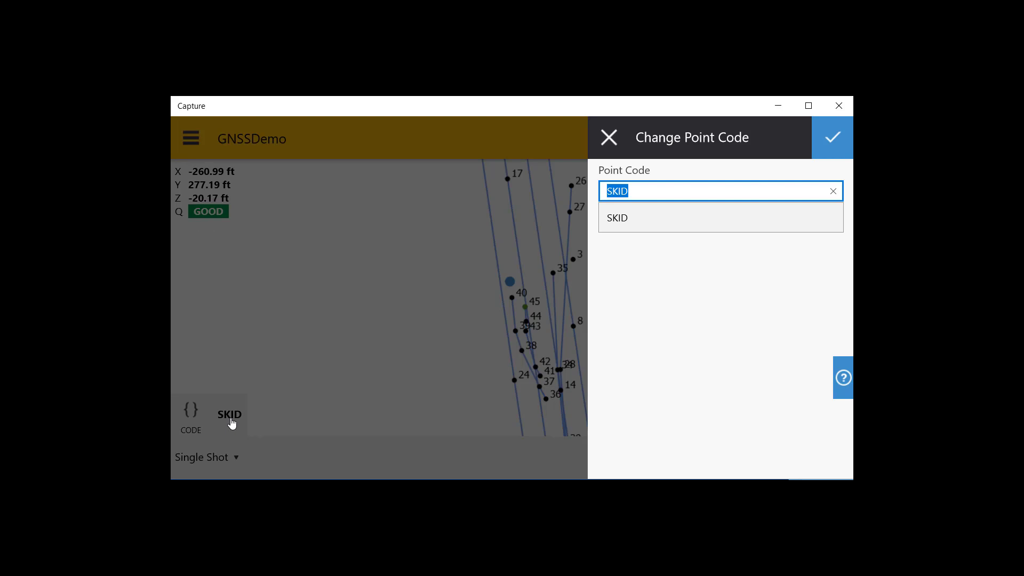
text(TIRE)
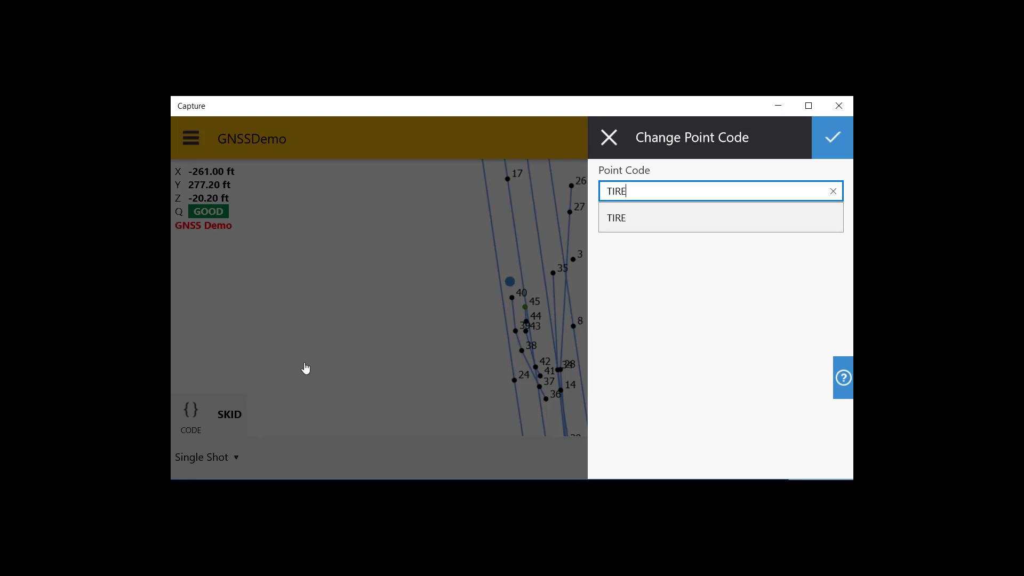
click(619, 219)
click(830, 140)
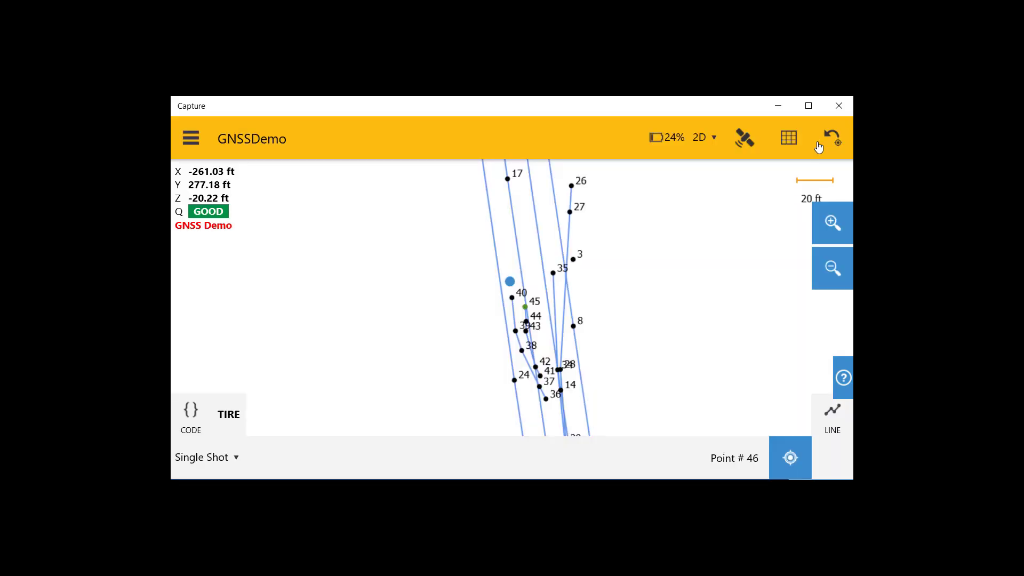
Step: Shoot points 46 through 49 as separate TIRE points just beyond the ends of the SKID lines at points 40 and 45
click(791, 459)
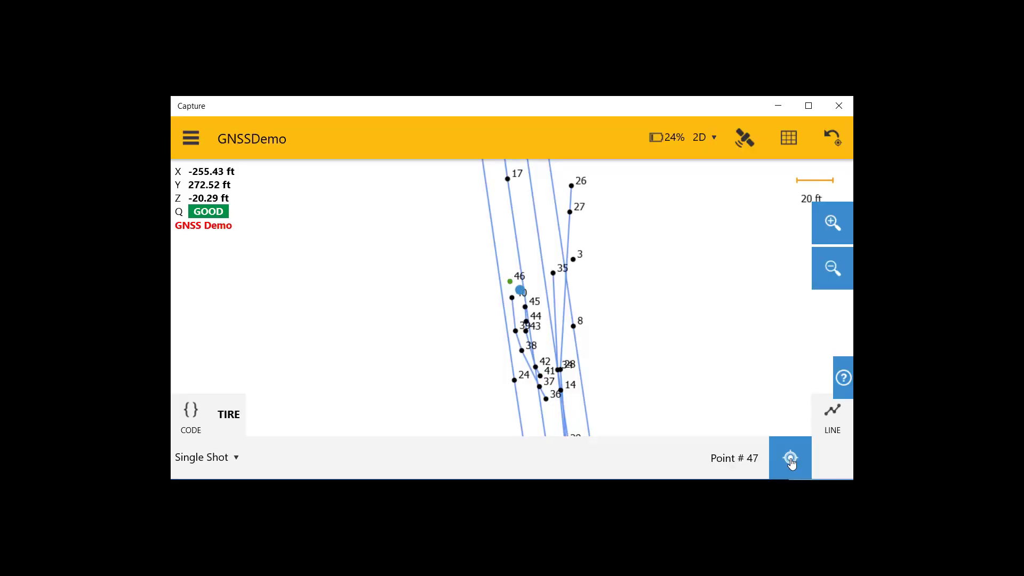
click(791, 459)
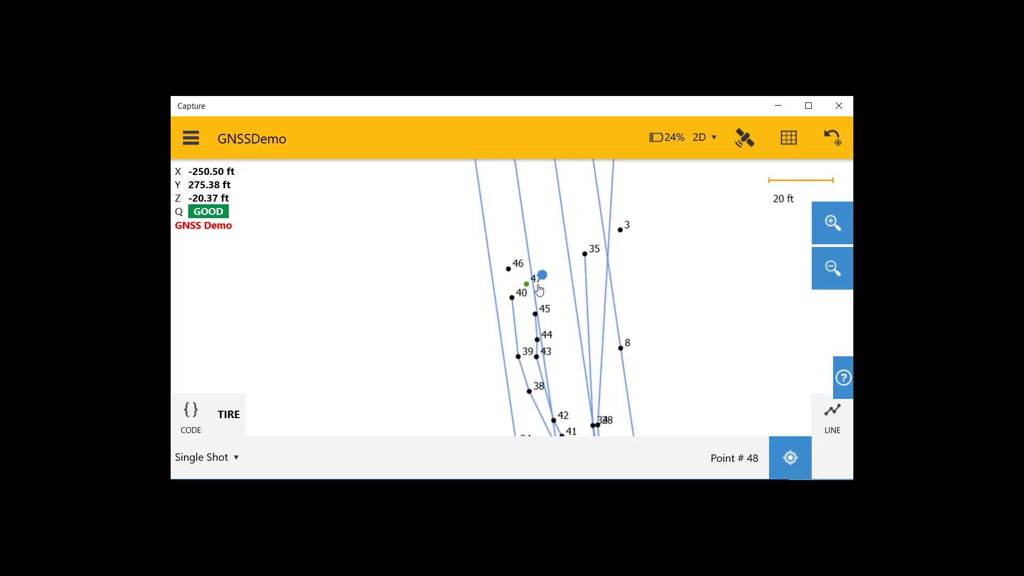
click(788, 464)
click(789, 458)
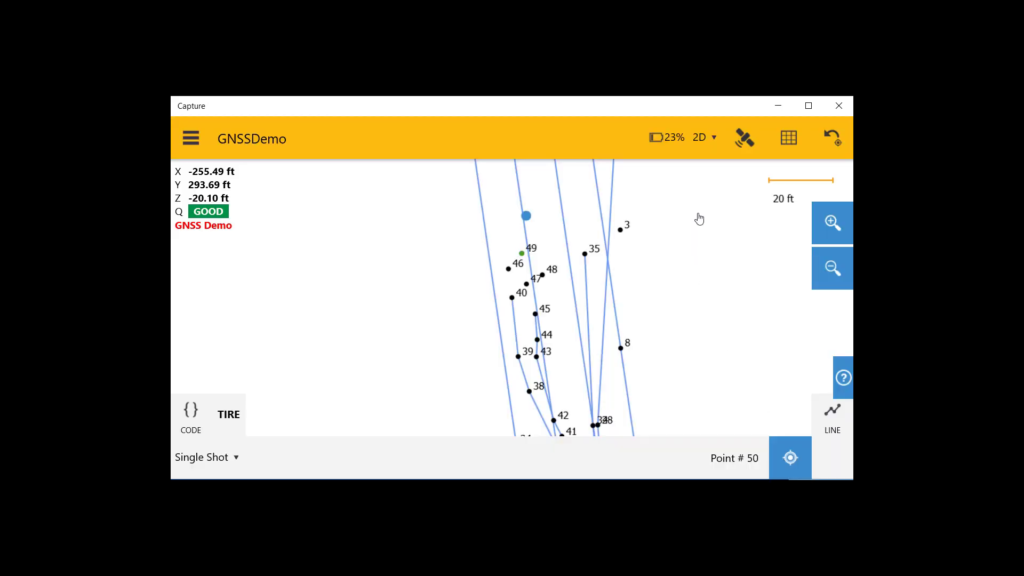
Step: Shoot the second set of TIRE points, 50 through 54, along the road line beyond point 26
mouse_move(683, 208)
mouse_down()
mouse_move(629, 409)
mouse_move(618, 409)
mouse_up()
scroll(590, 366, down, 2)
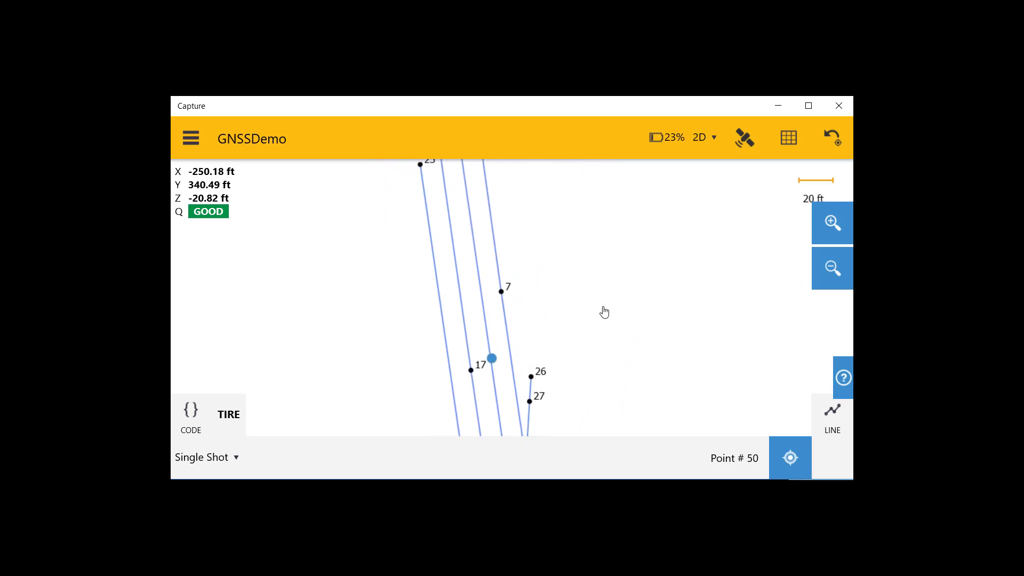
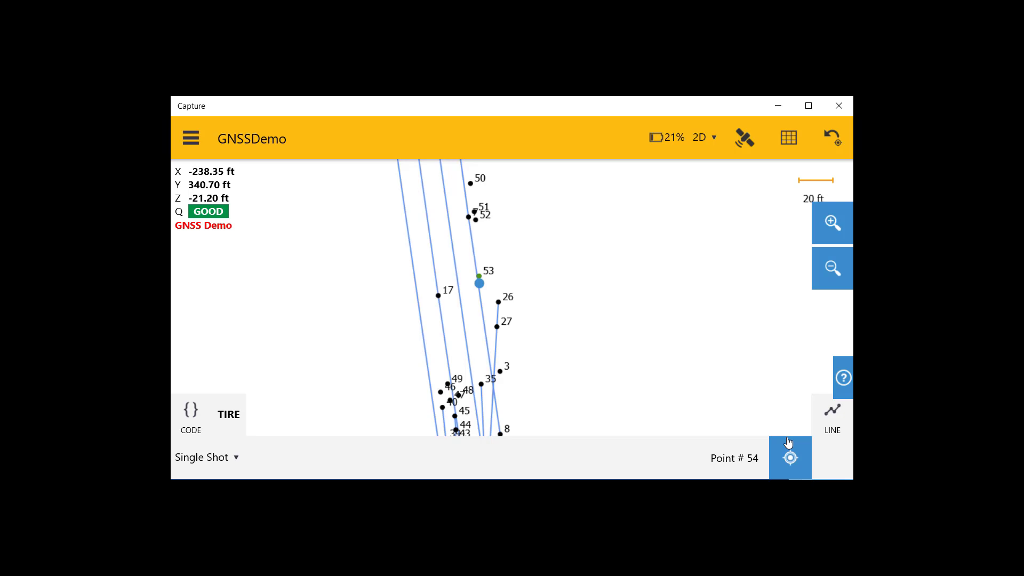
click(788, 444)
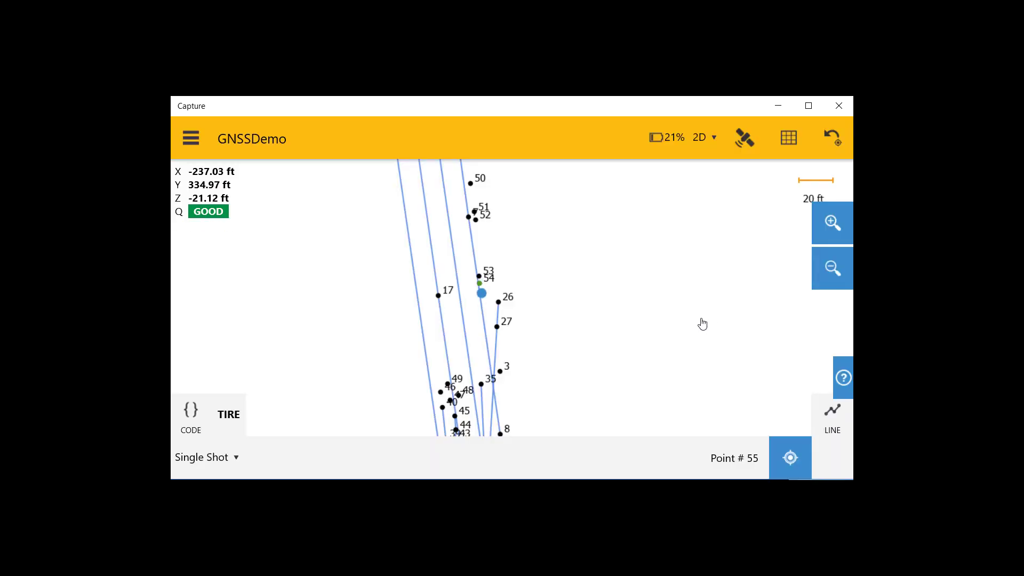
click(191, 140)
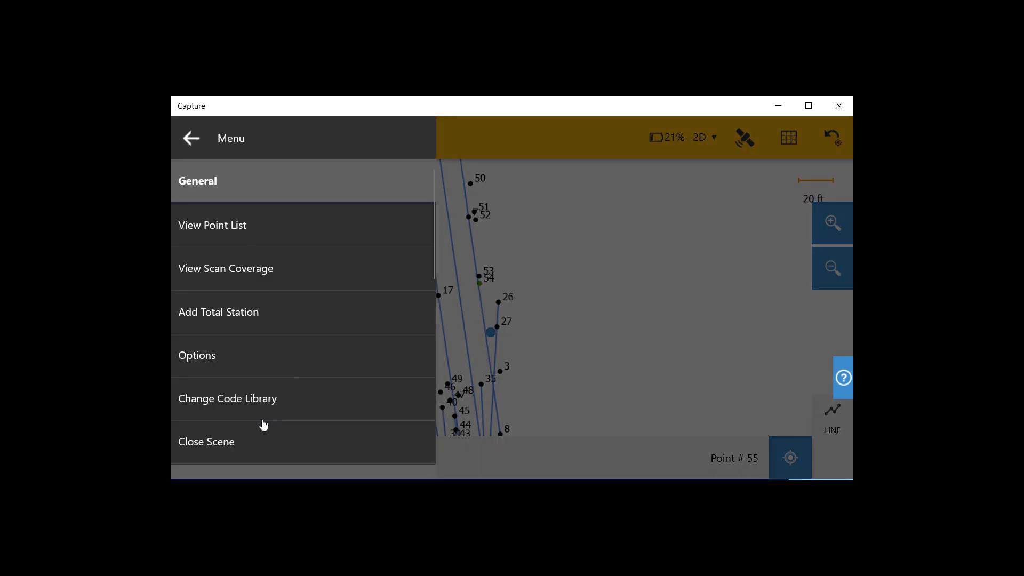
click(215, 443)
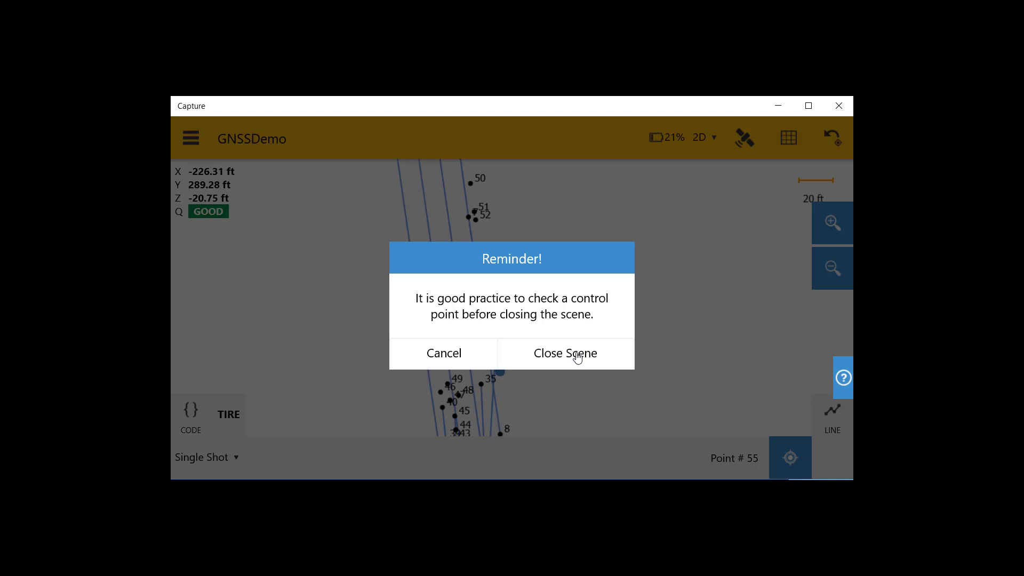
click(457, 354)
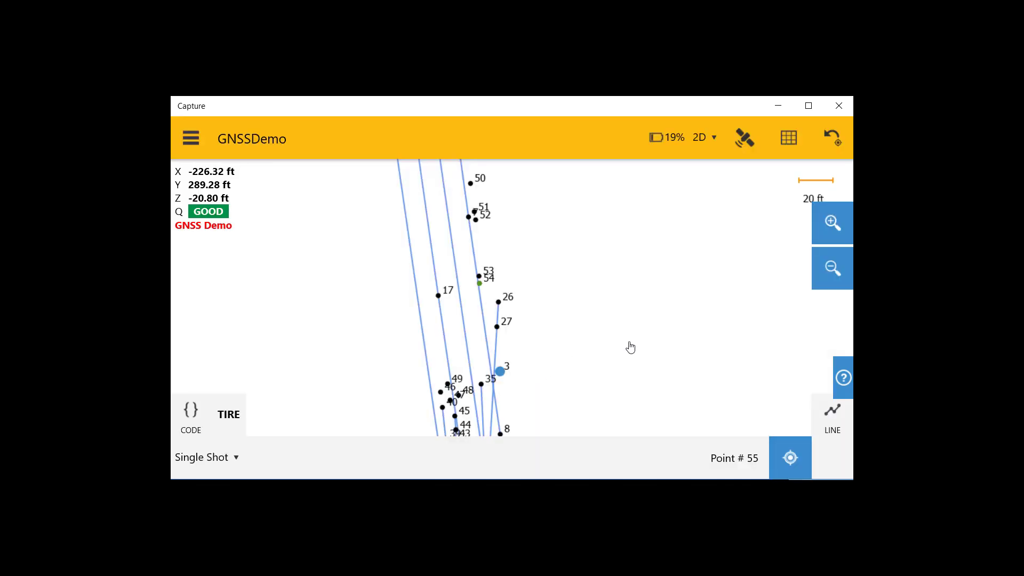
drag(630, 347, 686, 274)
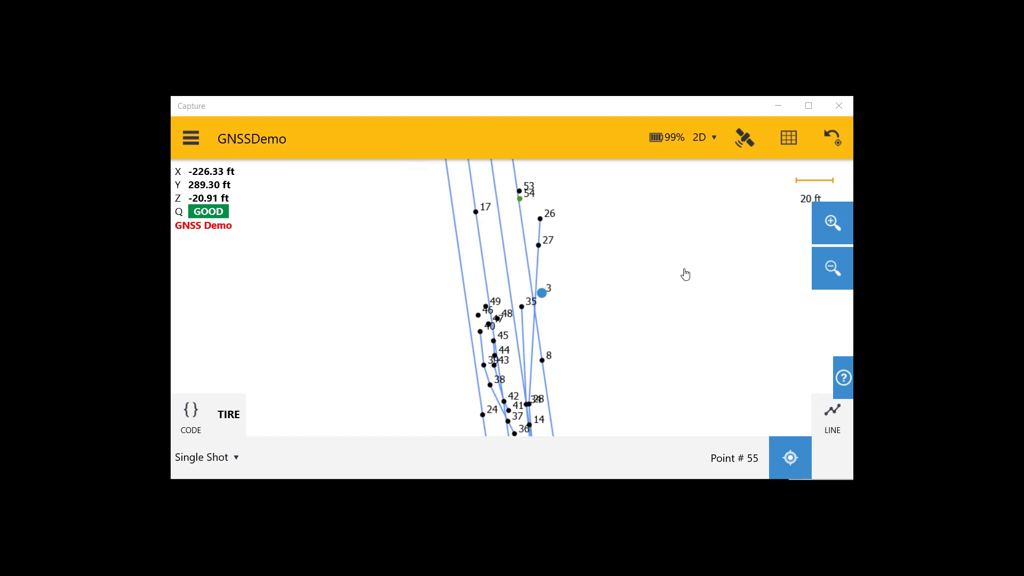
click(186, 144)
scroll(292, 356, down, 2)
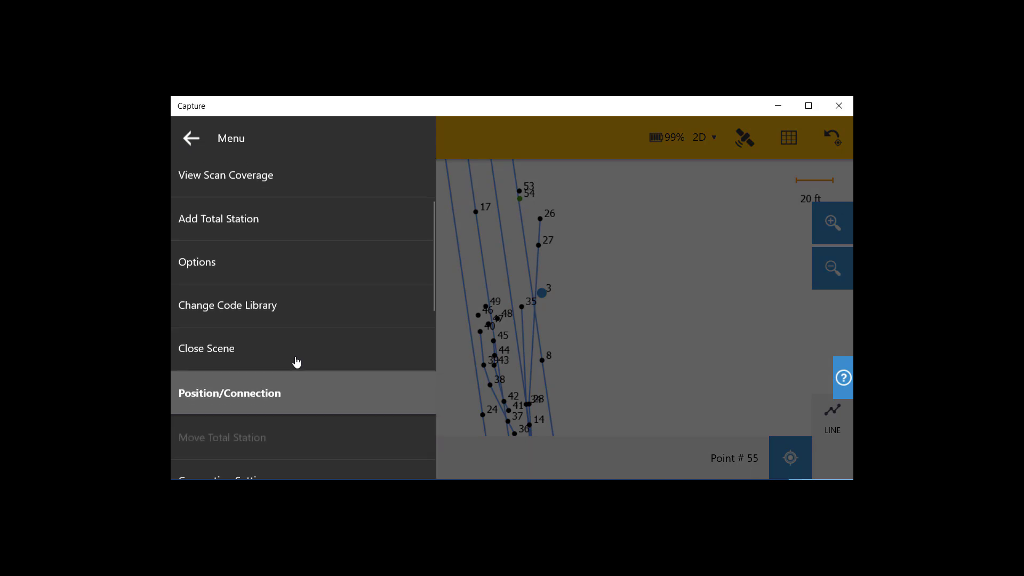
scroll(296, 362, down, 5)
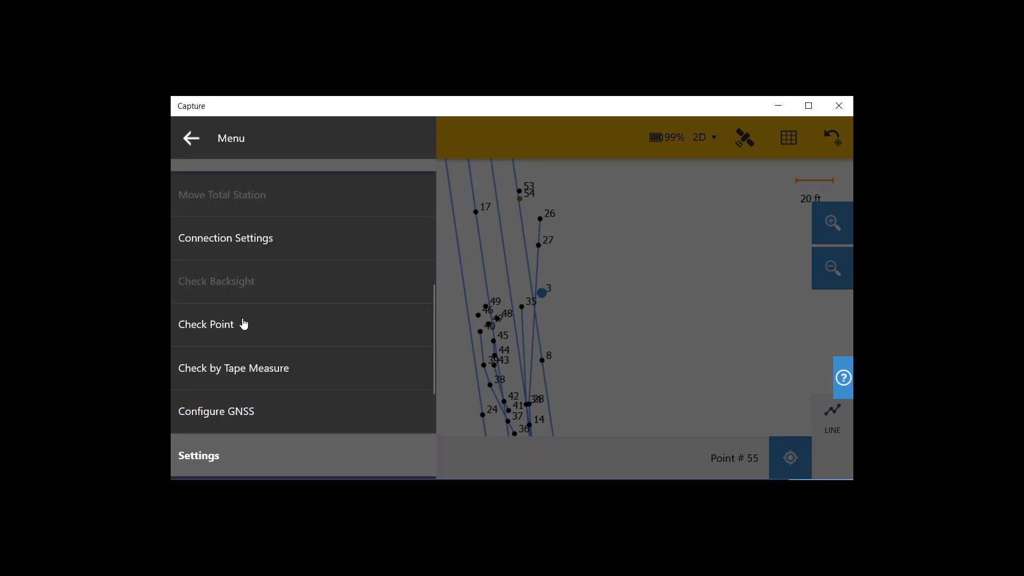
click(587, 291)
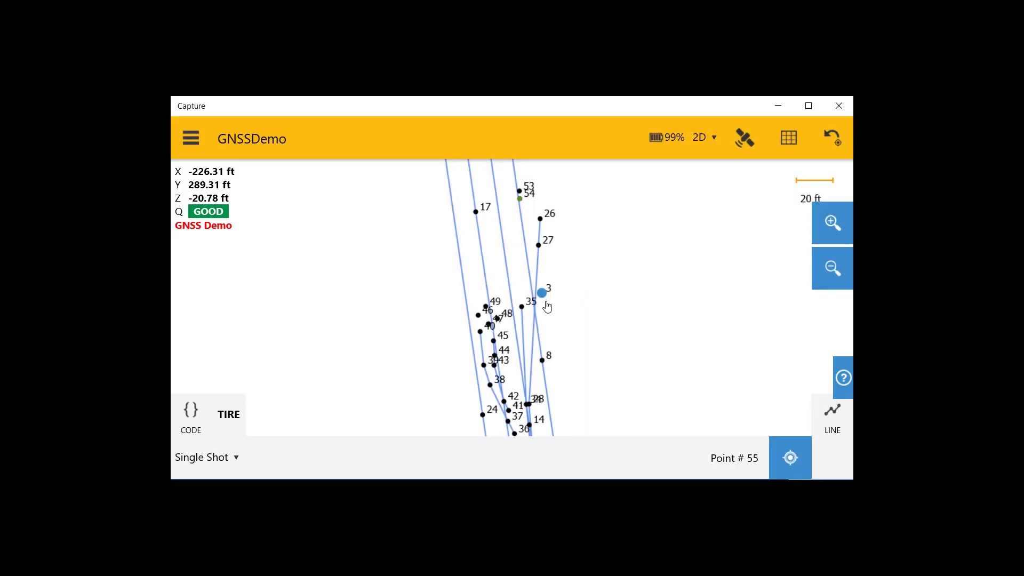
Step: Run a point check on existing control point 3 (GCP) and shoot it with the rover
click(543, 298)
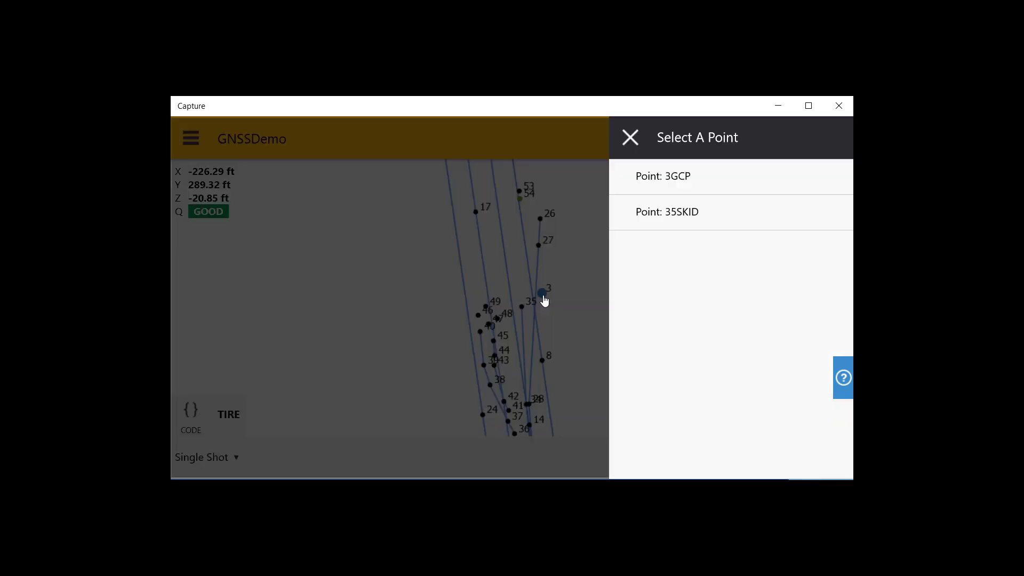
click(697, 180)
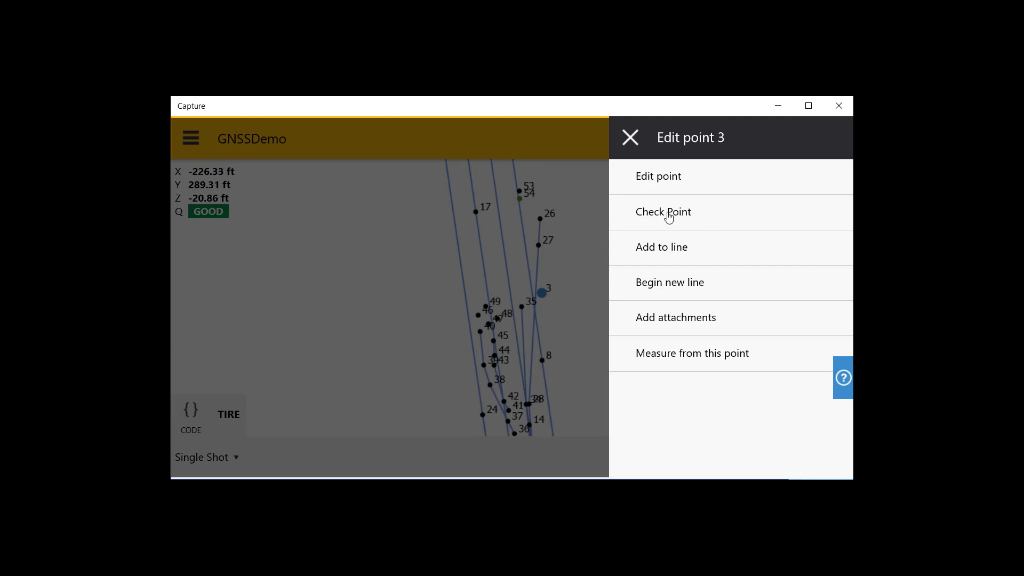
click(668, 212)
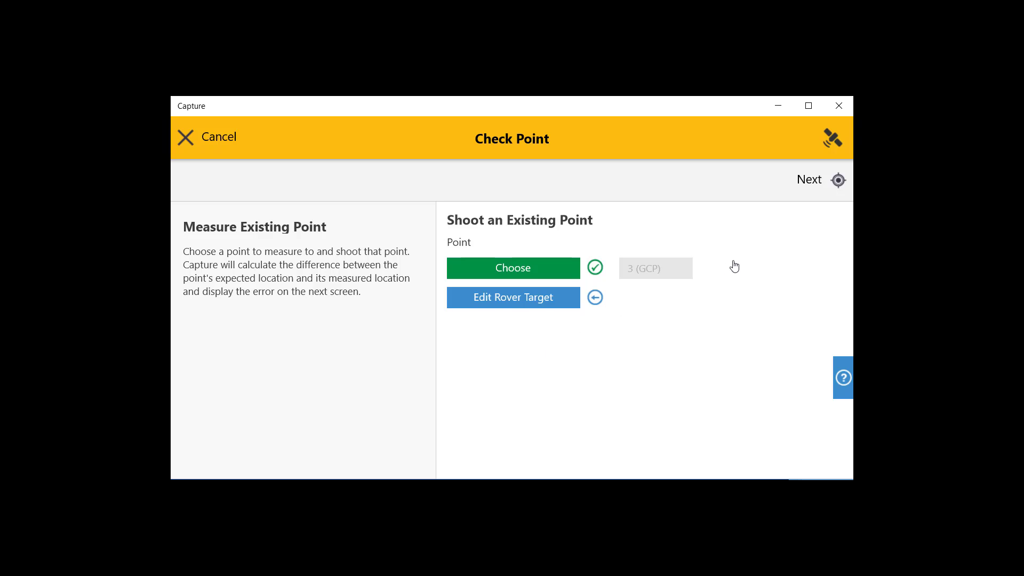
click(838, 184)
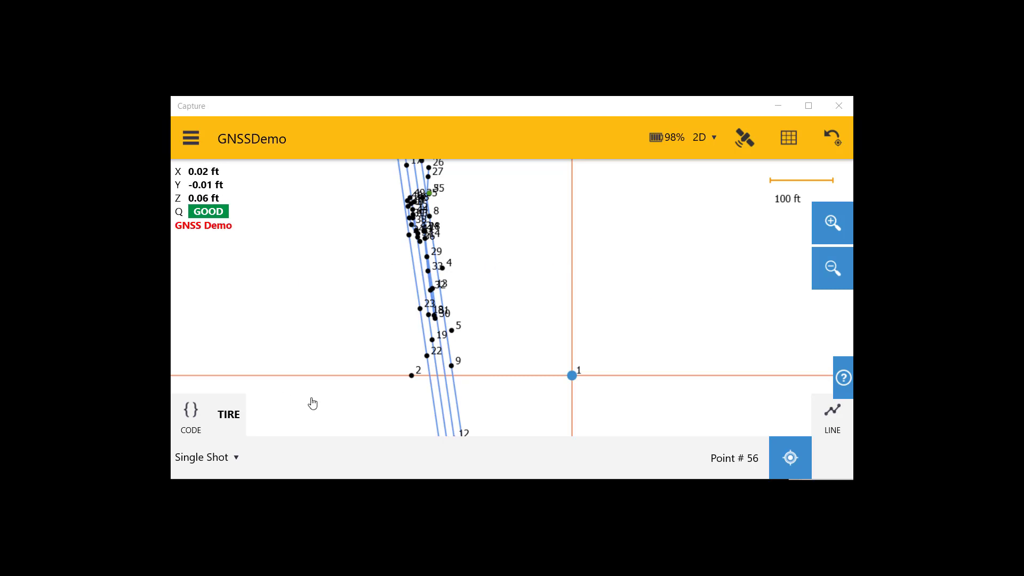
Step: Switch the shot type to Control Point and record points 56 and 57 over point 1 at the origin
click(237, 459)
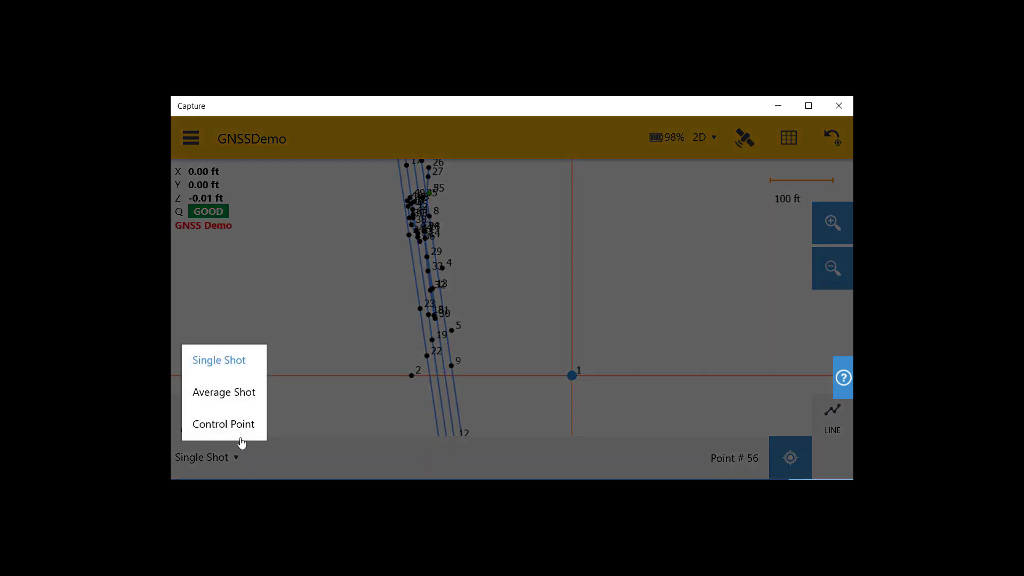
click(229, 425)
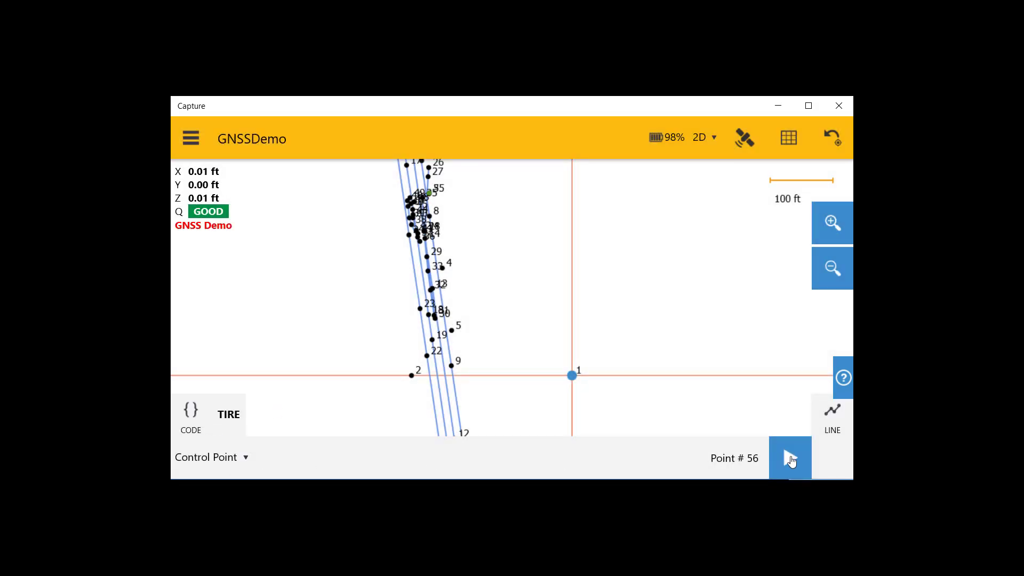
click(792, 461)
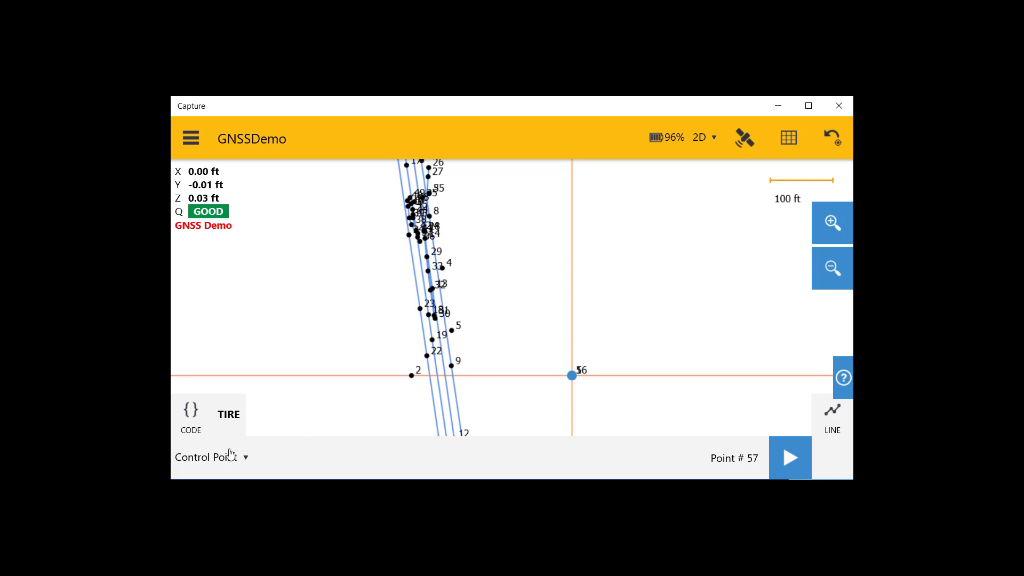
click(794, 462)
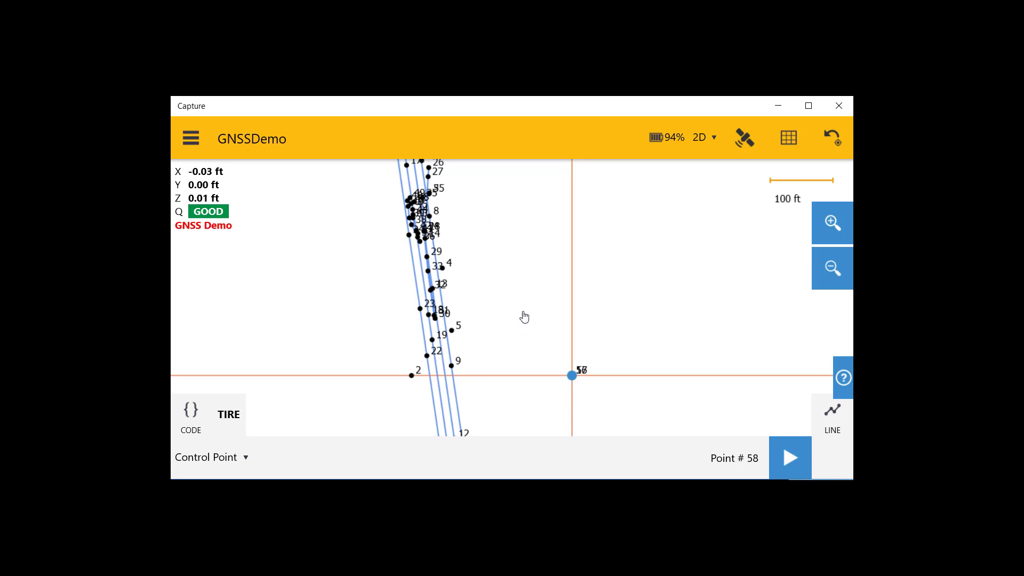
Step: Close the GNSSDemo scene and return to the scene list
click(191, 139)
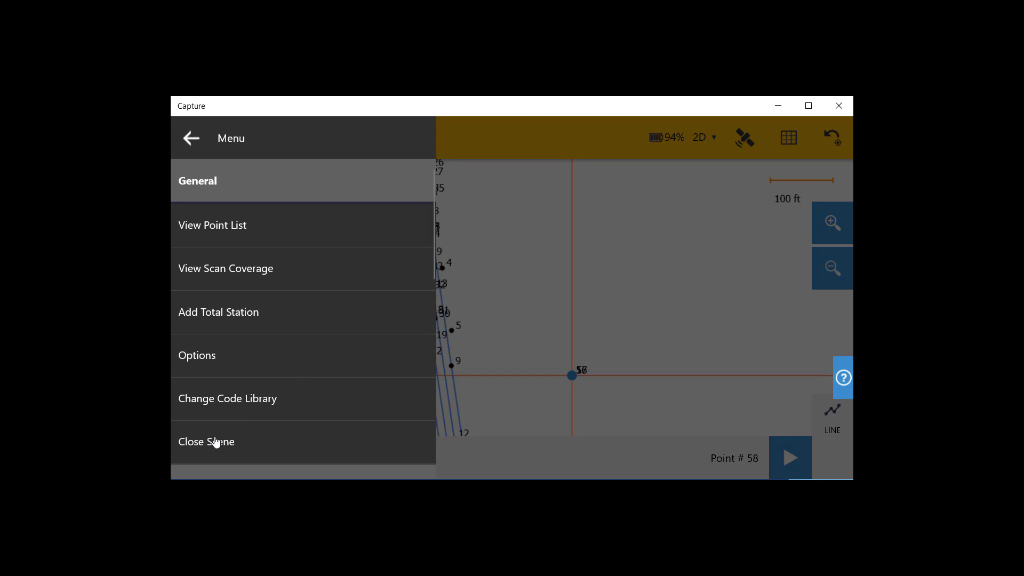
click(212, 444)
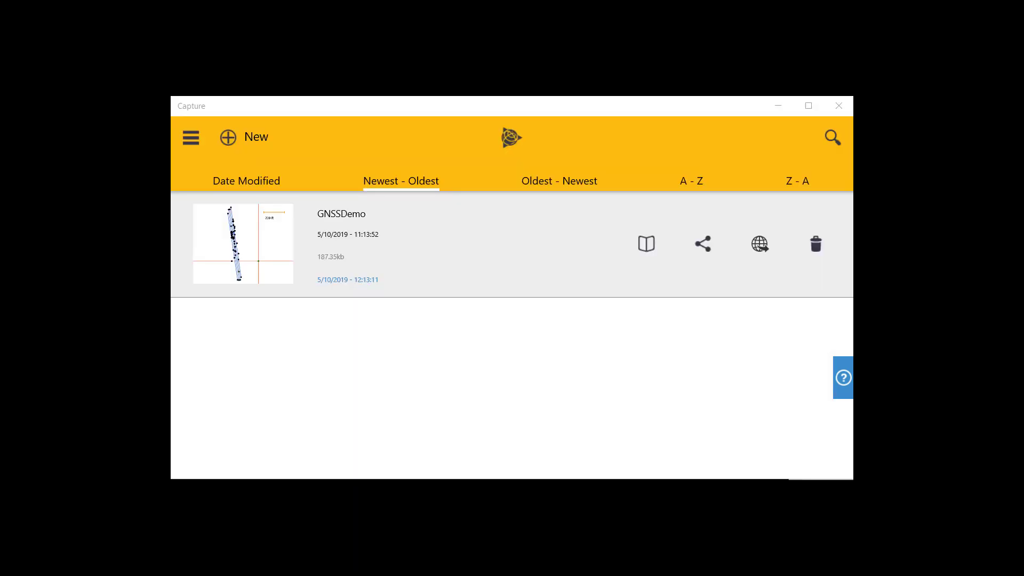